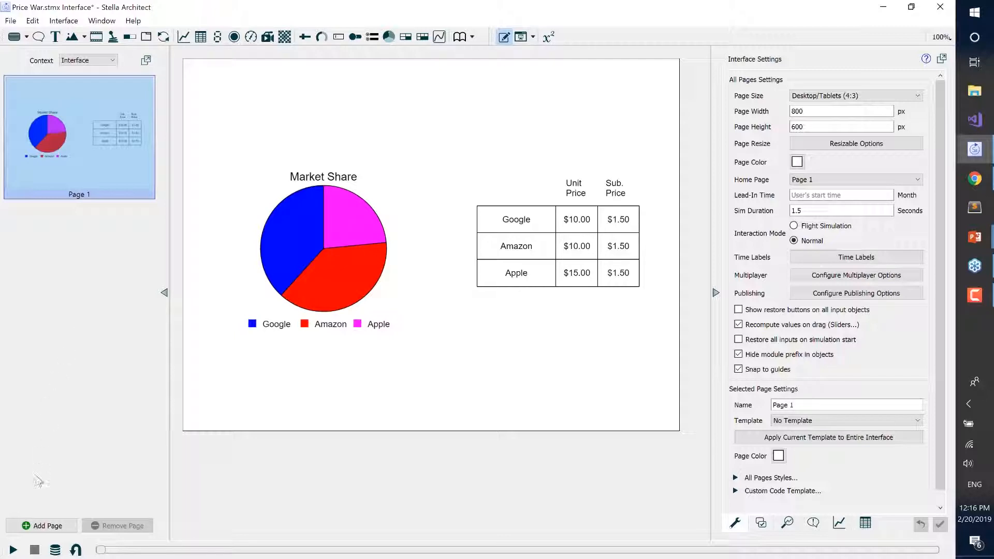
Add a new page to the interface and name it Company Info.
left_click(56, 526)
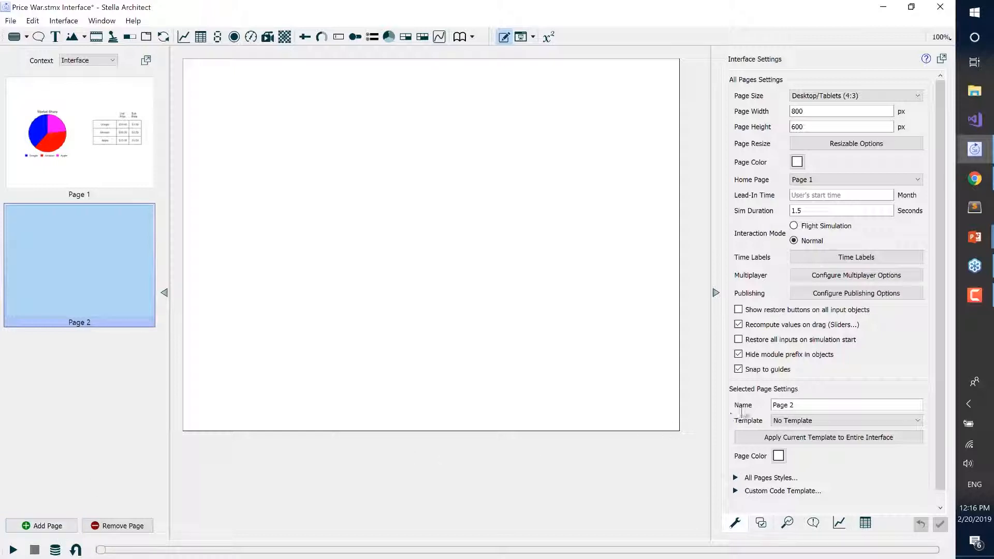
left_click(802, 405)
key("ctrl+a")
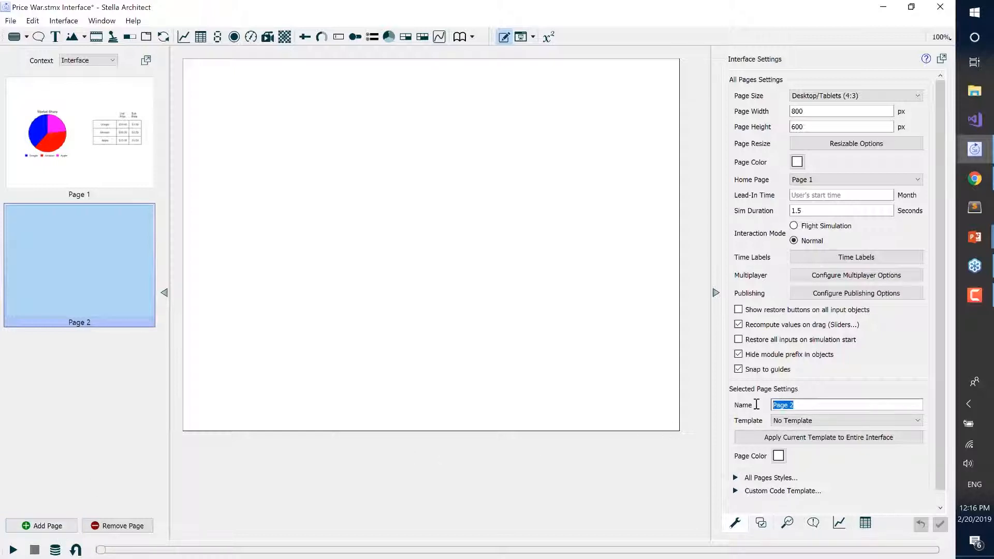
type("Dash")
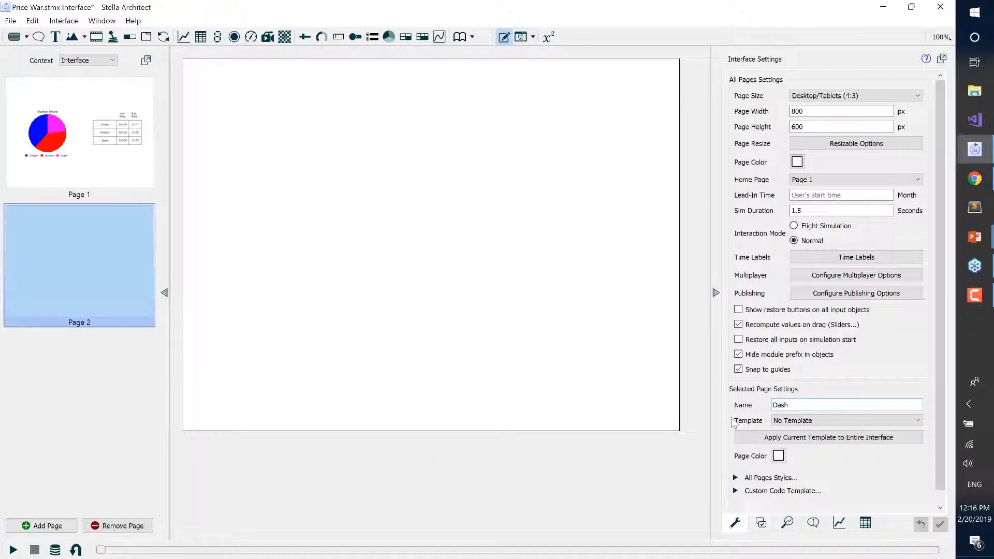
key("BackSpace")
key("BackSpace")
key("BackSpace")
key("BackSpace")
type("Company Info")
Rename Page 1, the page with the market share chart, as Dashboard.
left_click(92, 126)
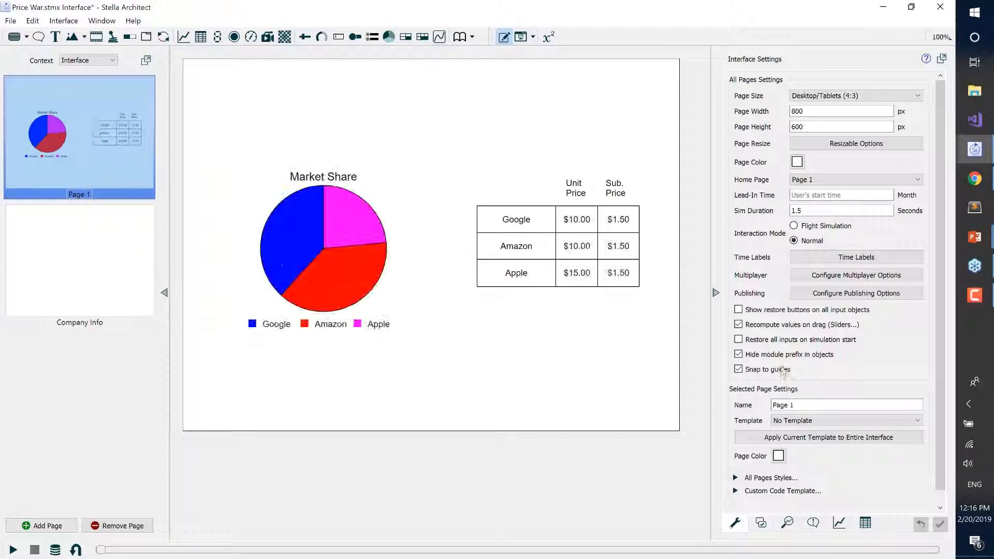
left_click_drag(802, 406, 750, 400)
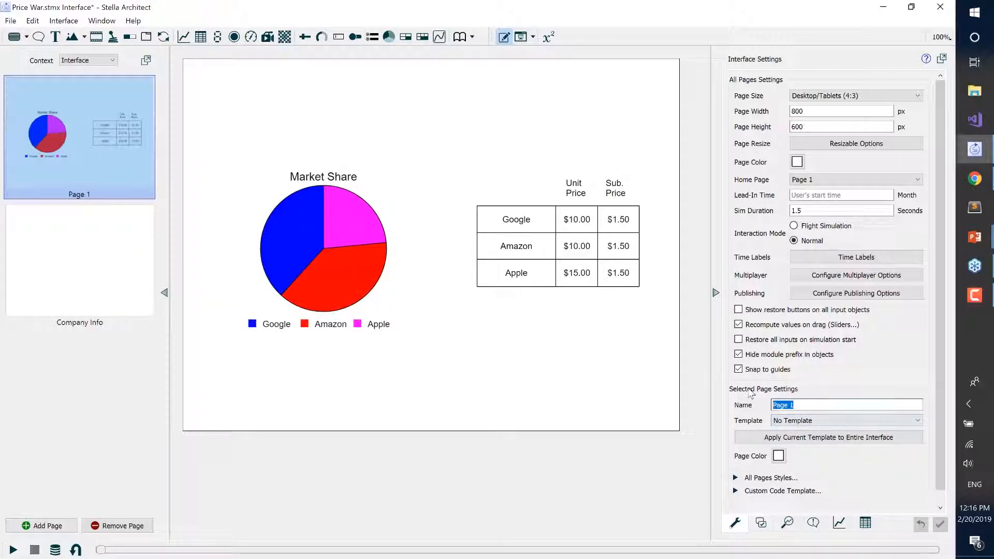
type("Dashboard")
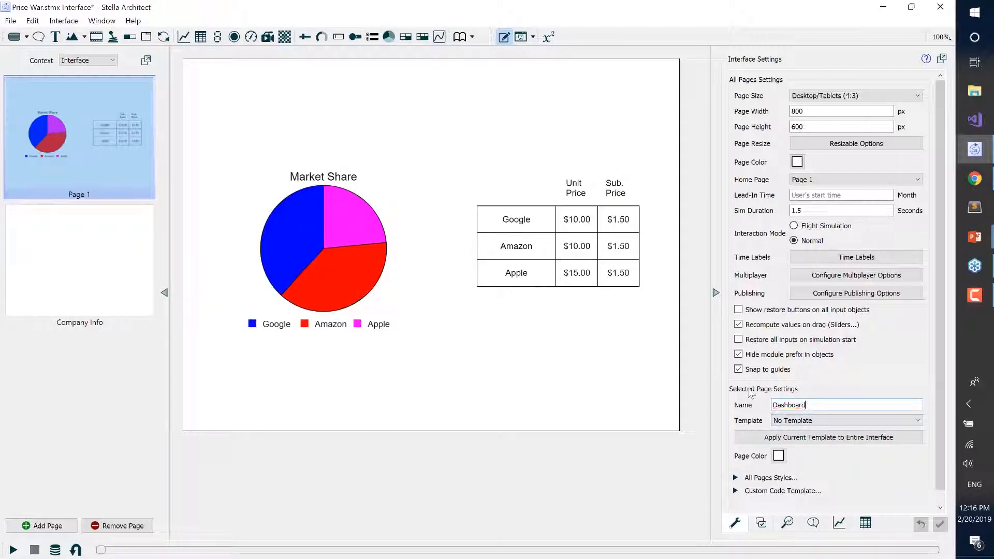
left_click(586, 414)
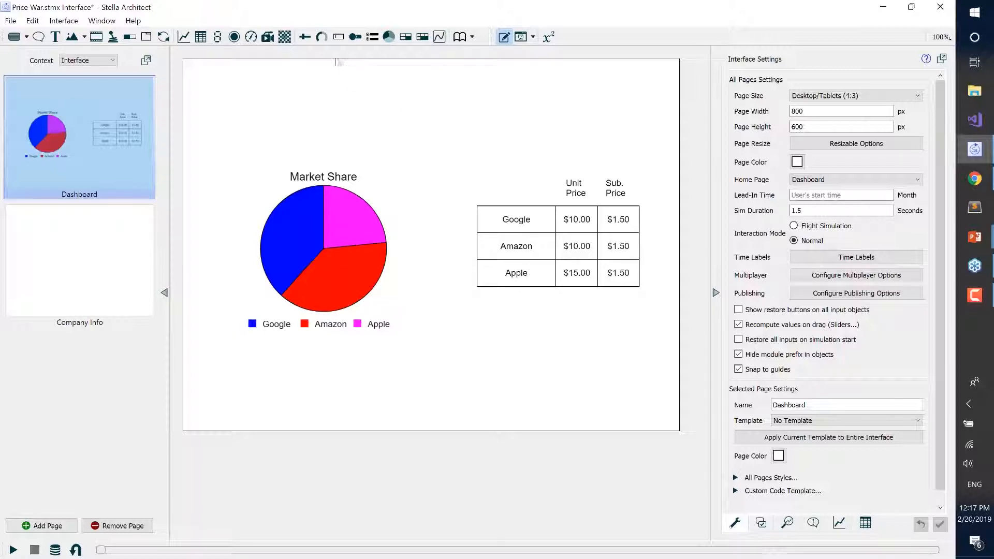
Switch the context to Templates and place a shape on Template 1 at about X 65, Y 53.
left_click(115, 63)
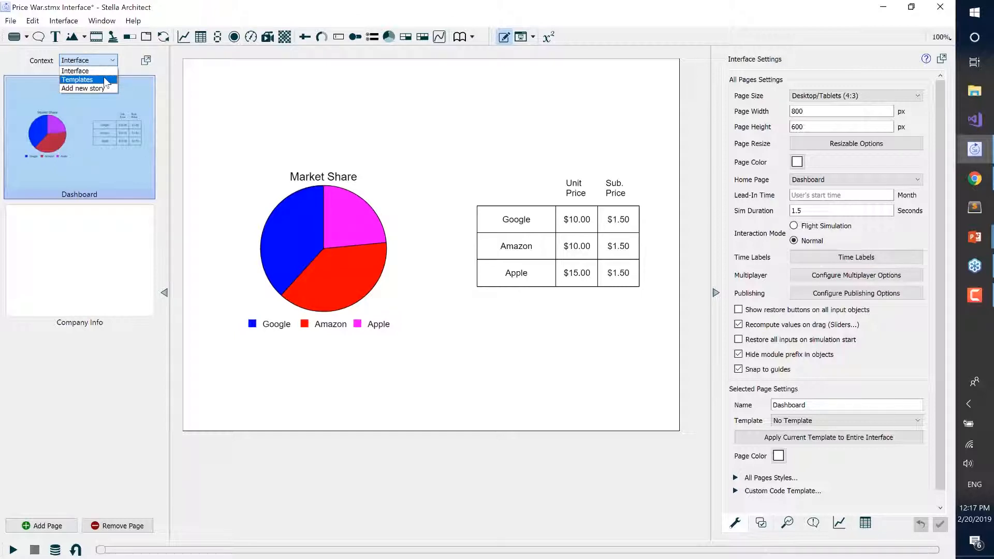
left_click(107, 81)
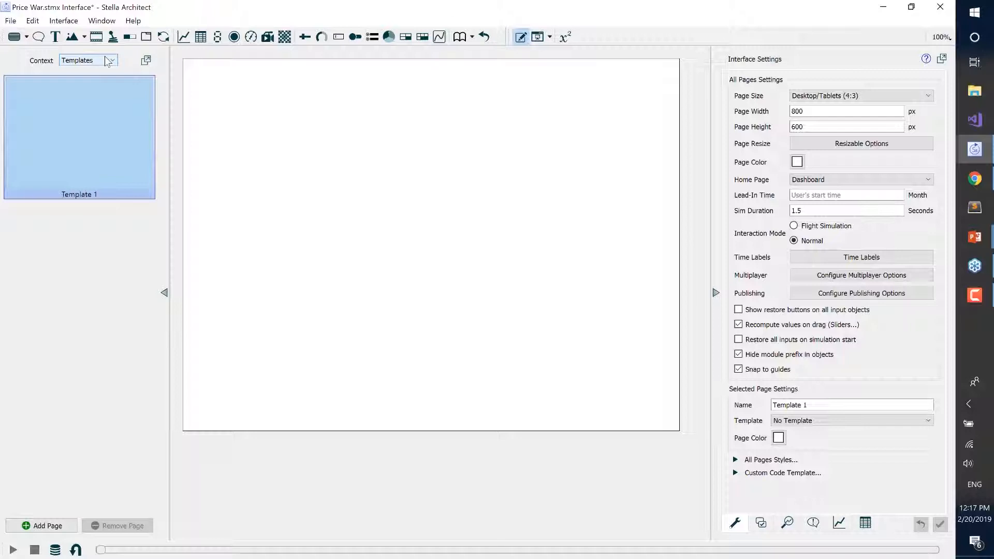
left_click(84, 38)
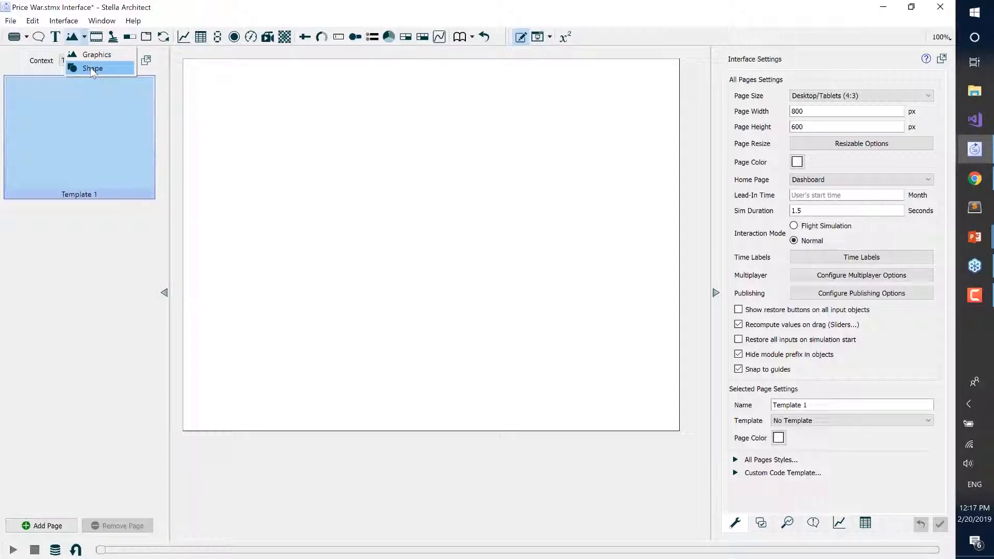
left_click(90, 67)
left_click(309, 126)
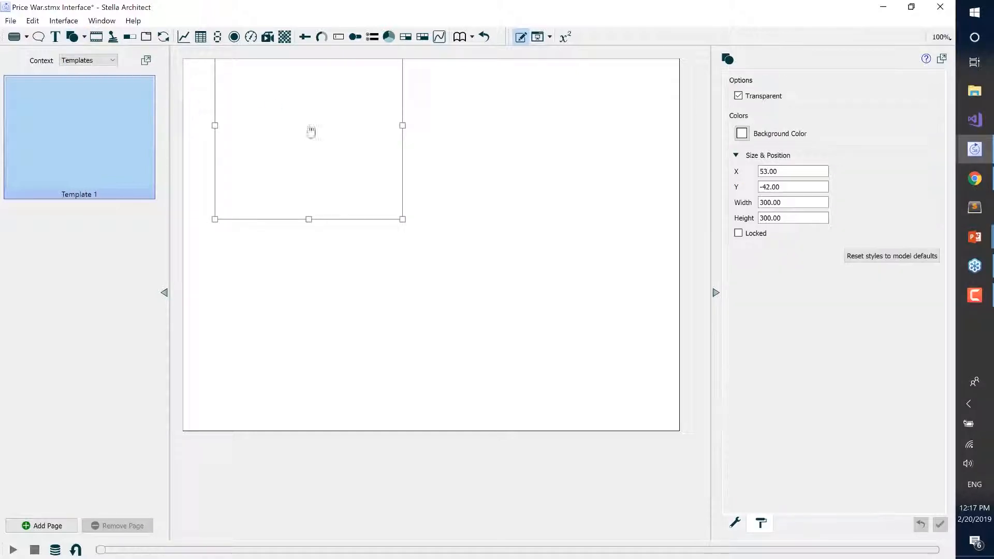
left_click_drag(310, 131, 318, 190)
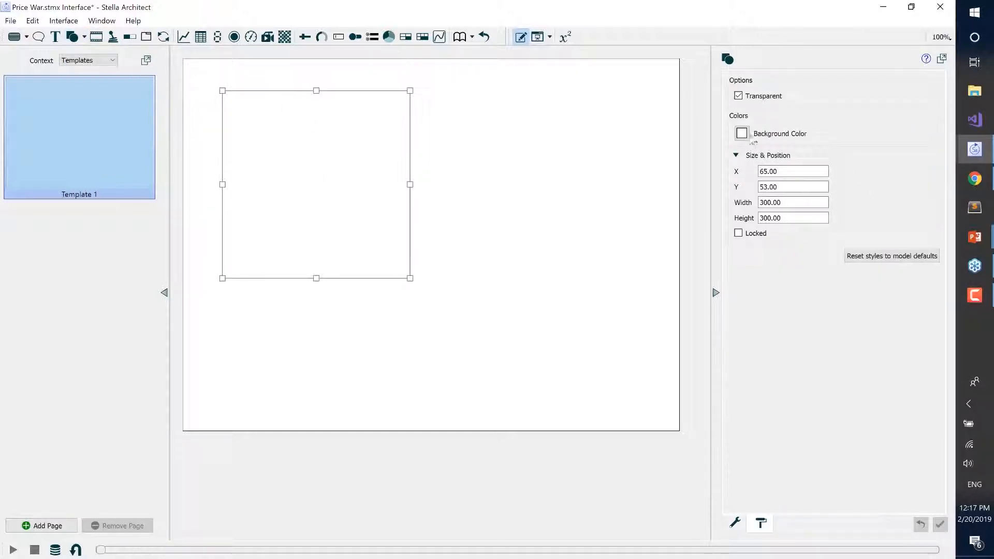
Give the rectangle a light gray background, #d4d4d4, and turn off its transparency.
left_click(736, 525)
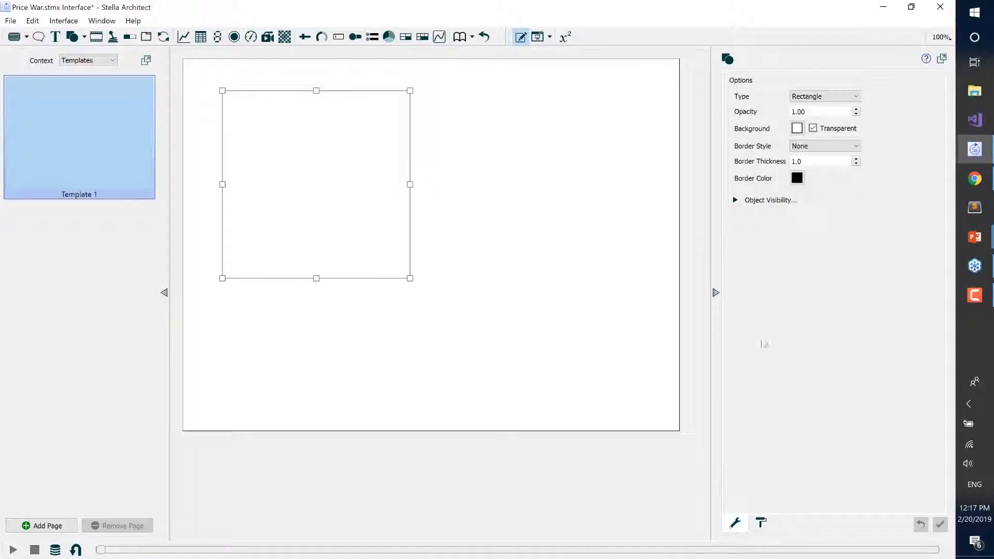
left_click(813, 129)
left_click(812, 129)
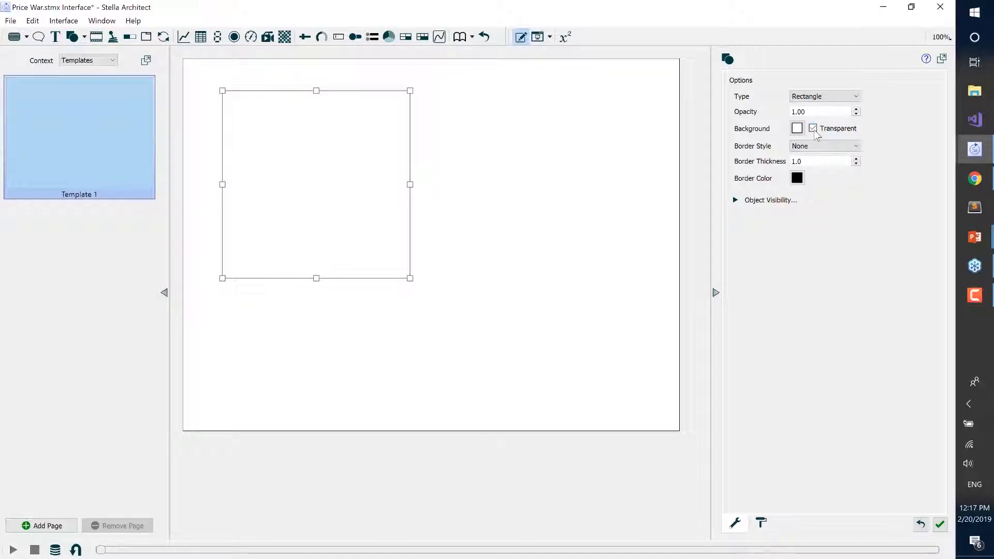
left_click(798, 128)
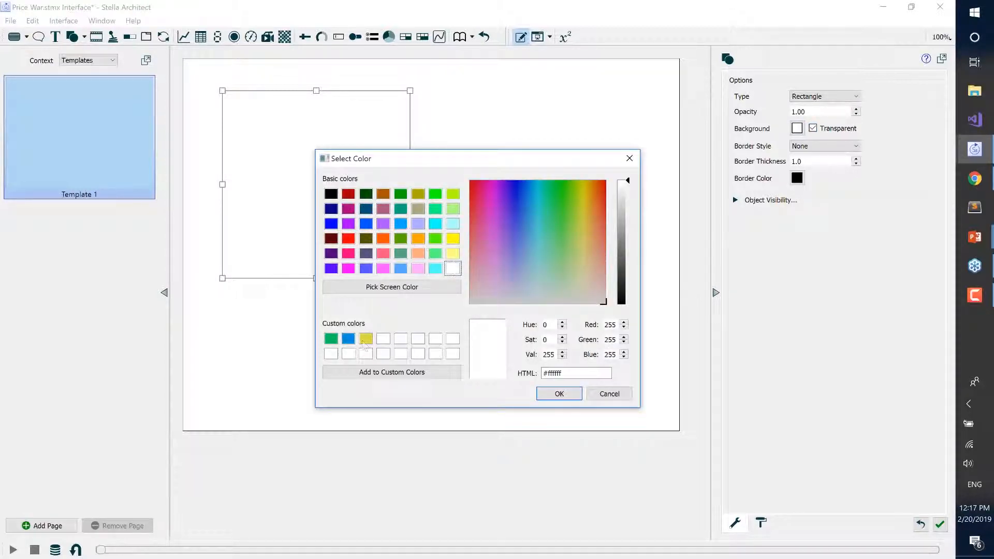
left_click_drag(626, 190, 627, 201)
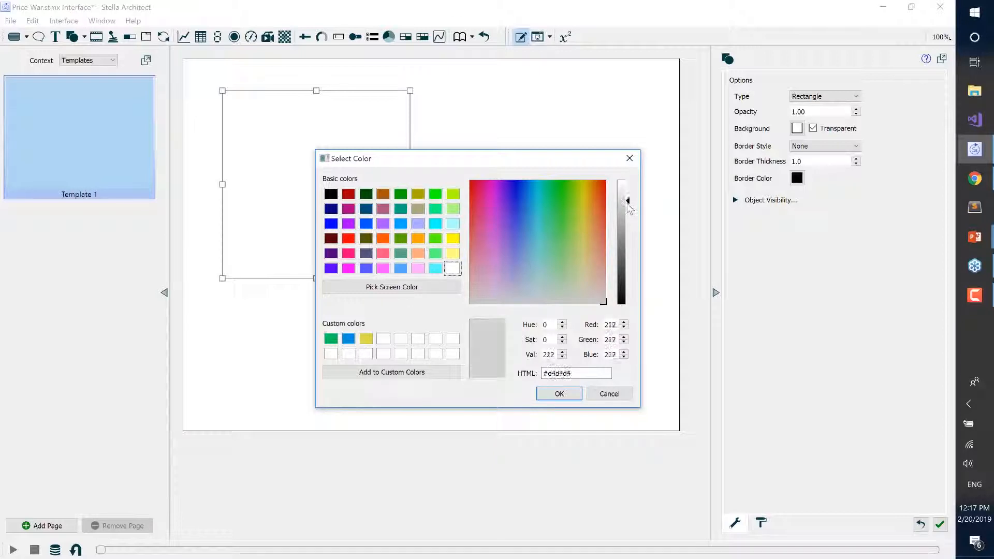
left_click(565, 394)
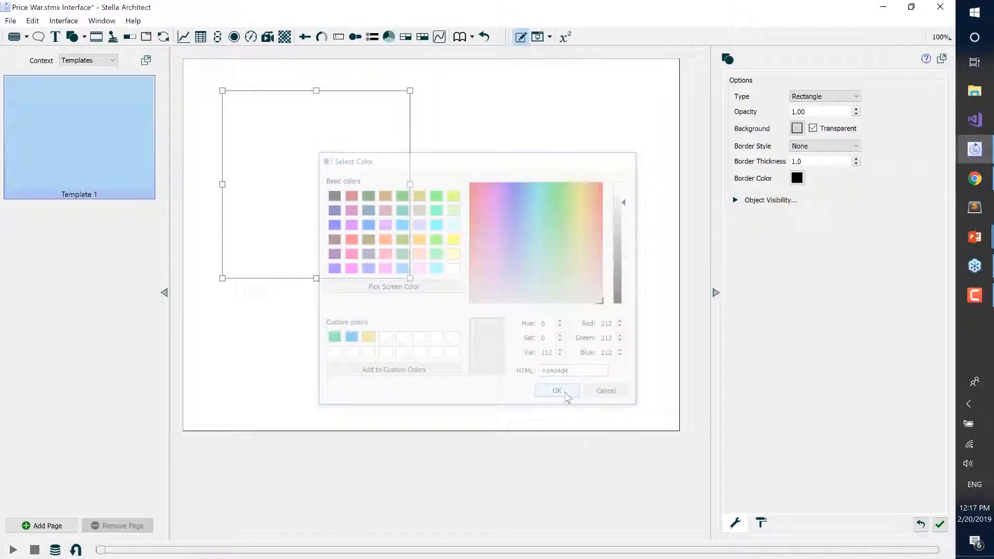
left_click(813, 128)
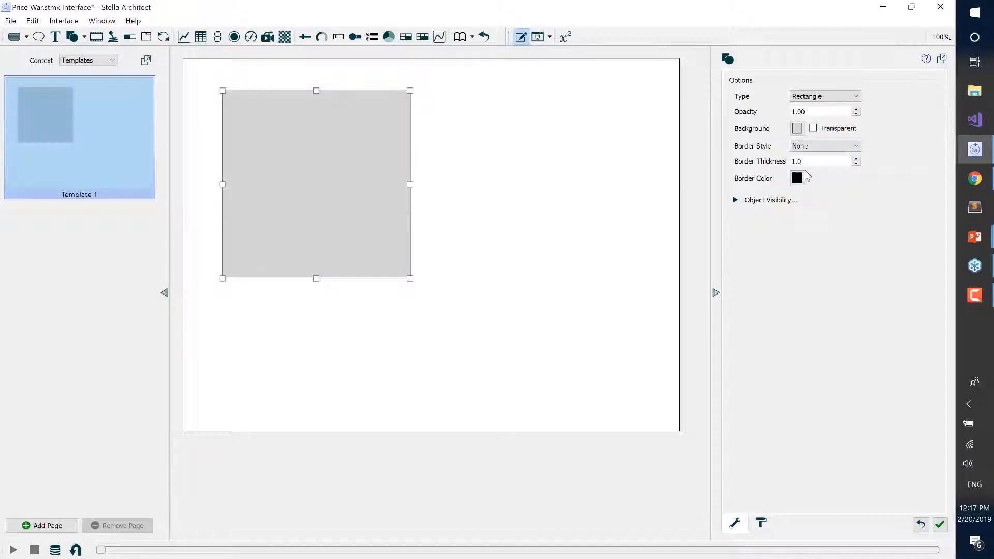
Give the rectangle a solid border with a thickness of 2.0 in red, #ff0004.
left_click(800, 142)
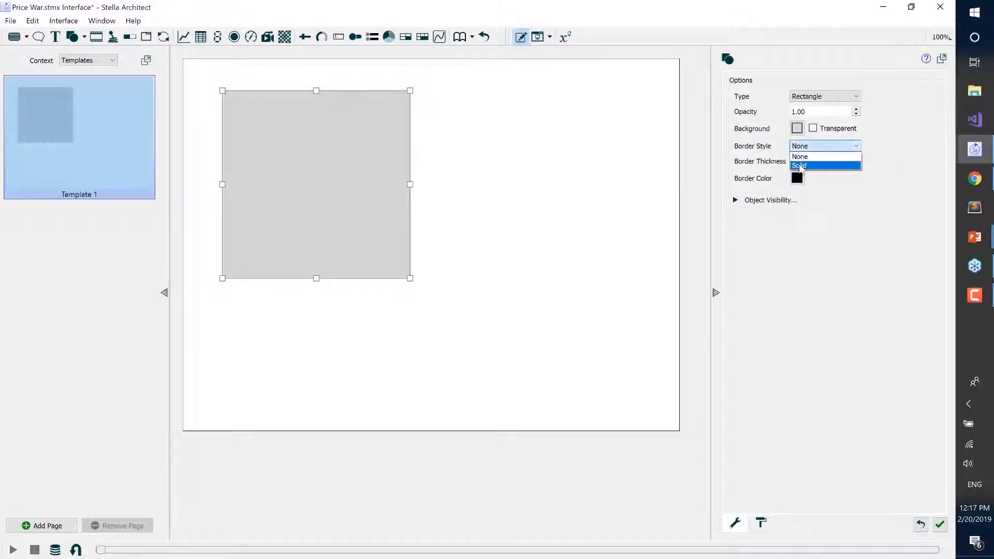
left_click(805, 160)
left_click_drag(805, 162, 787, 163)
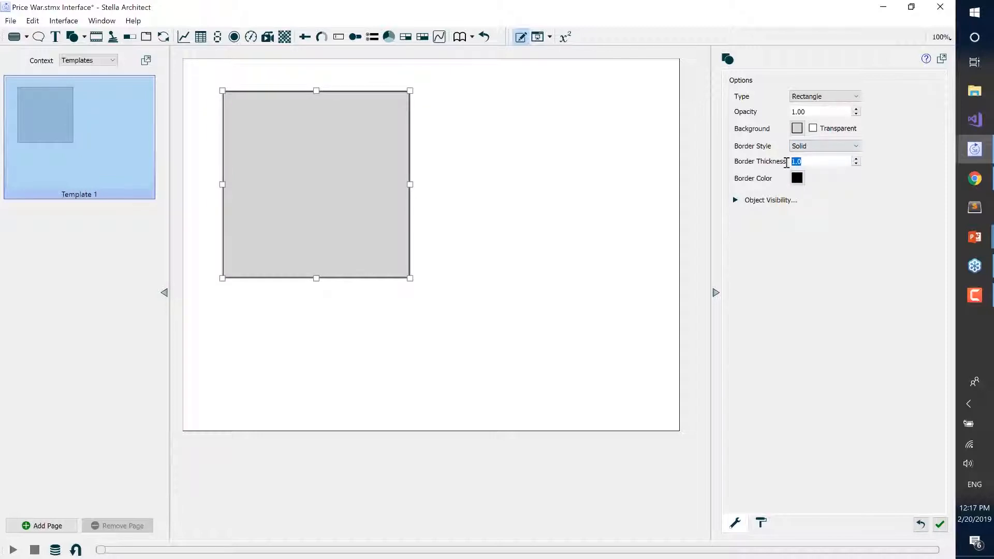
type("2")
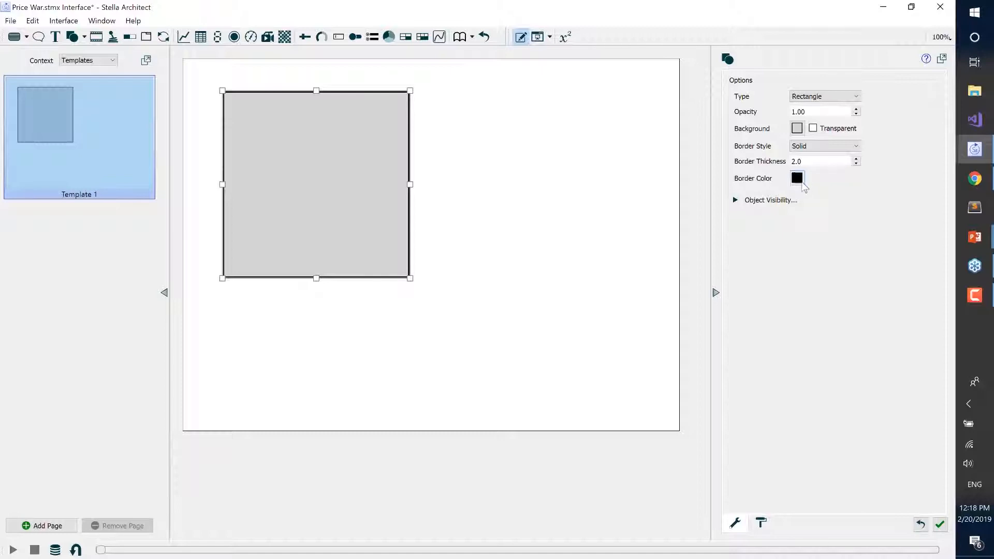
left_click(799, 182)
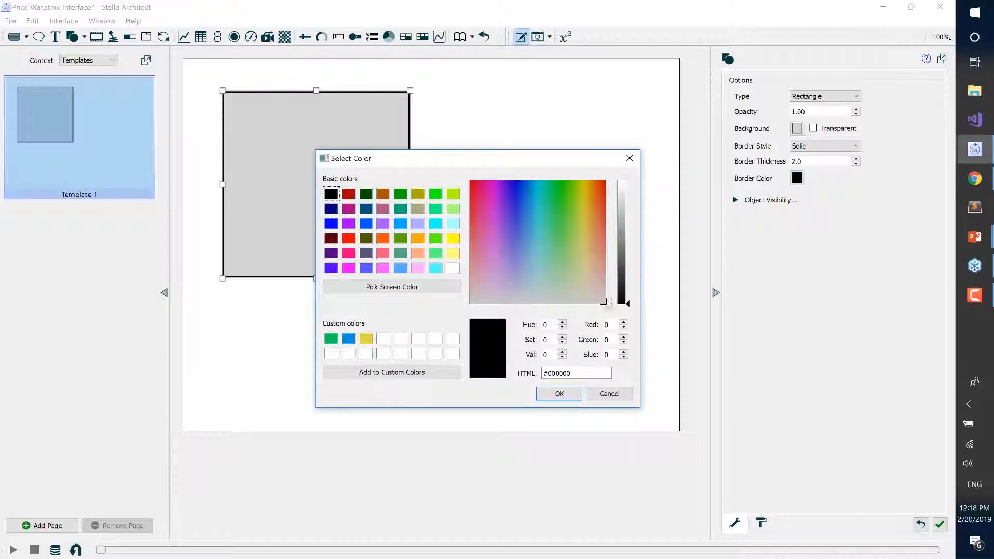
left_click_drag(483, 188, 466, 182)
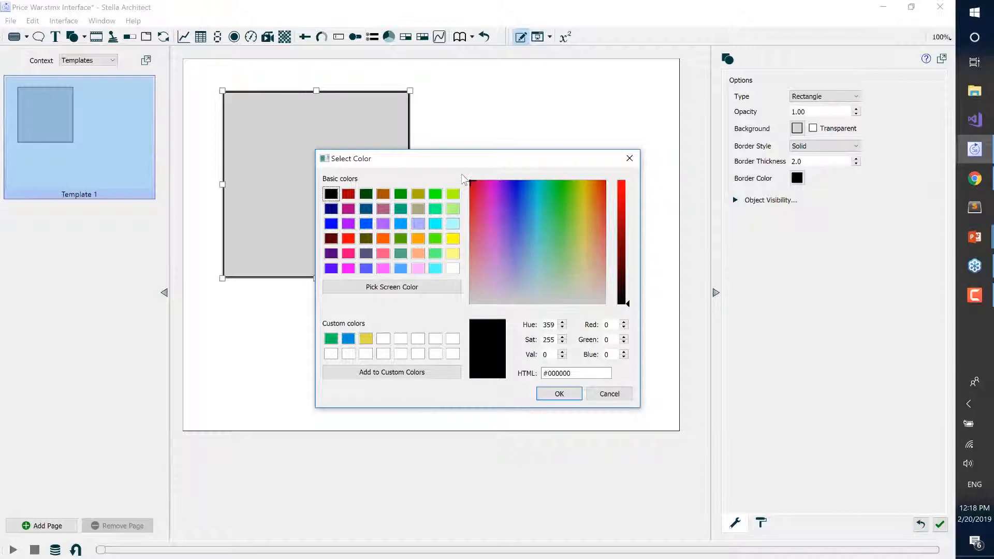
left_click_drag(628, 303, 627, 181)
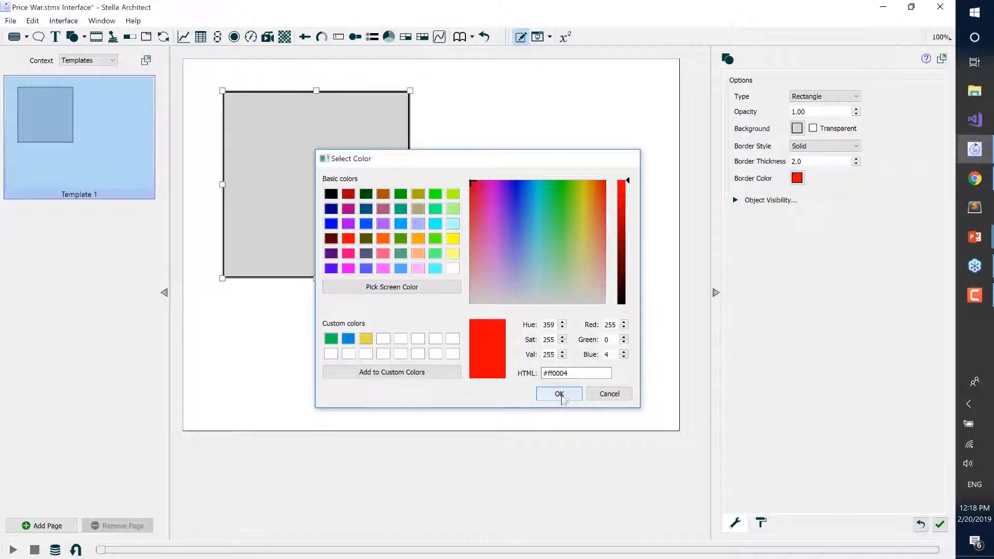
left_click(560, 395)
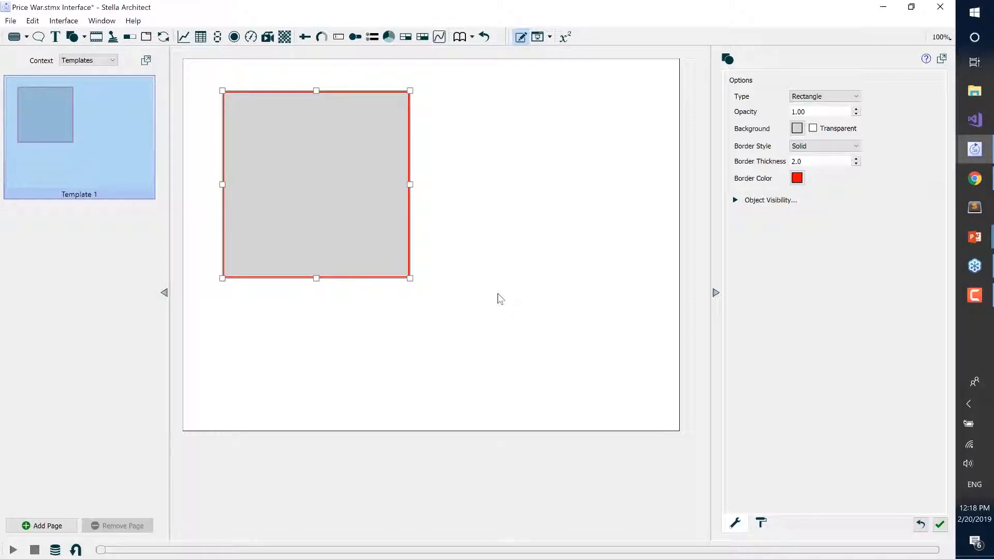
Set the rectangle's position to X -2 and Y -2, just beyond the page's upper-left corner.
left_click(762, 523)
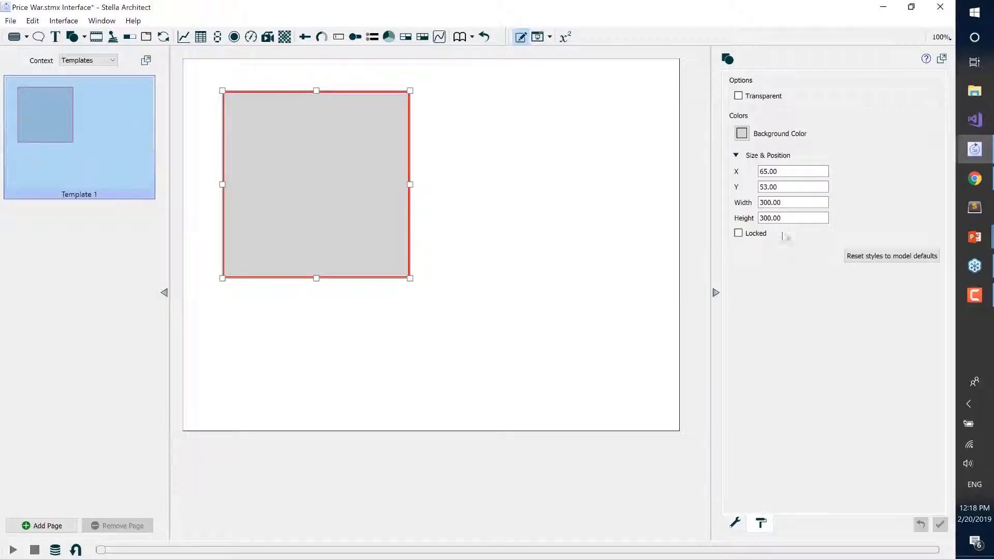
left_click(736, 156)
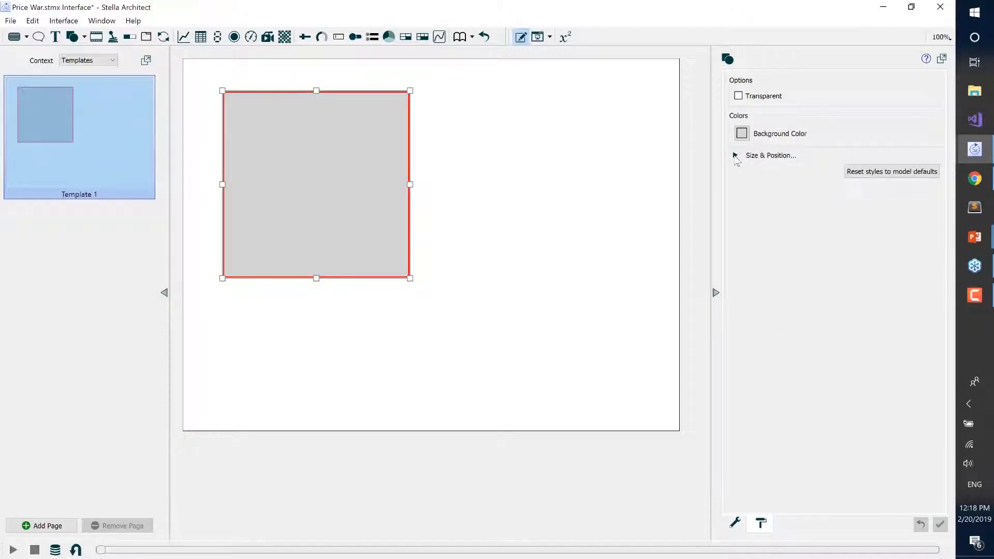
left_click(735, 156)
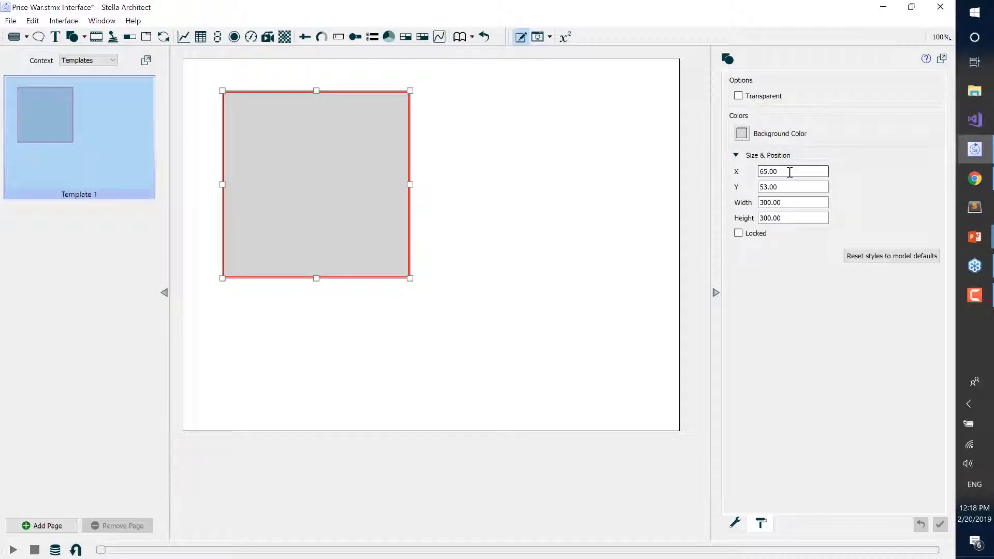
left_click_drag(789, 172, 677, 169)
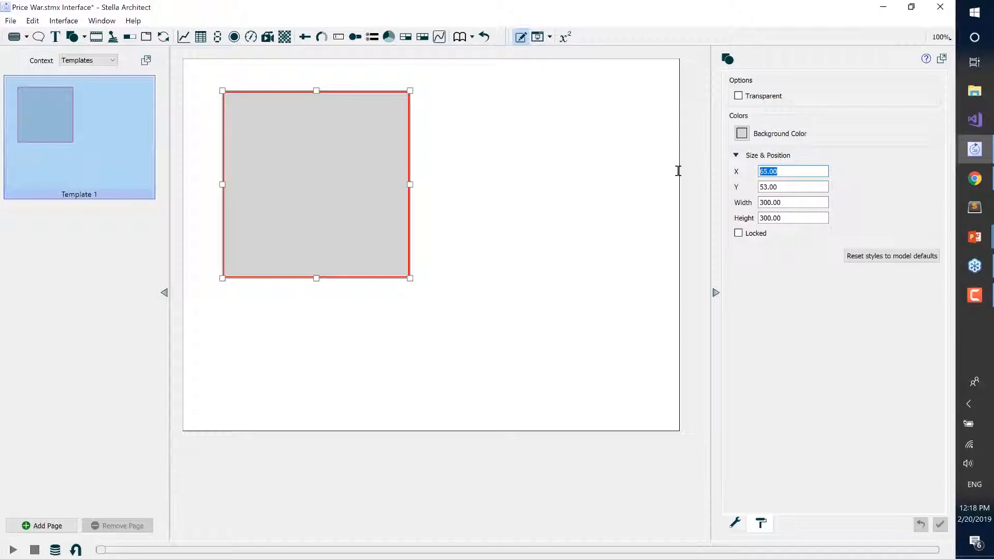
type("-2")
key("Tab")
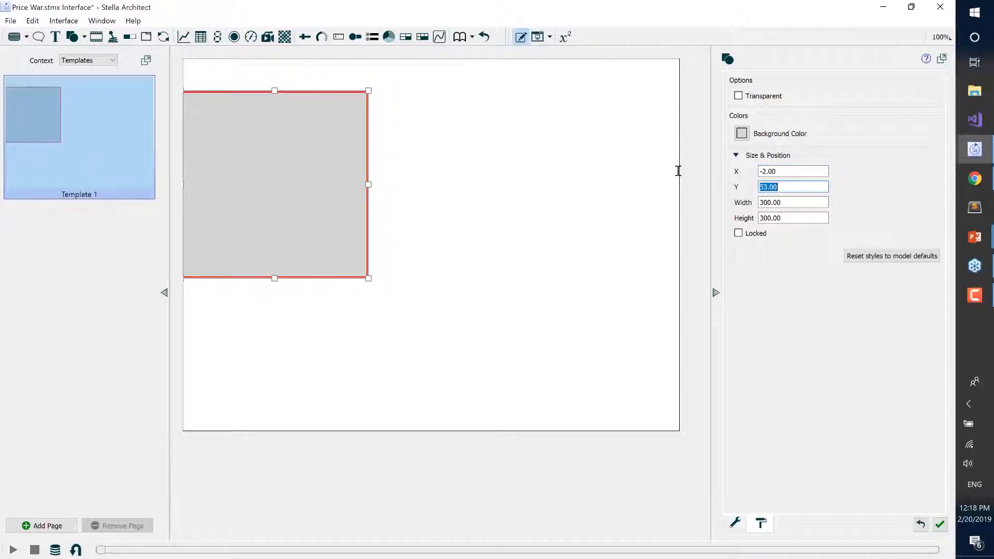
type("-2")
key("Tab")
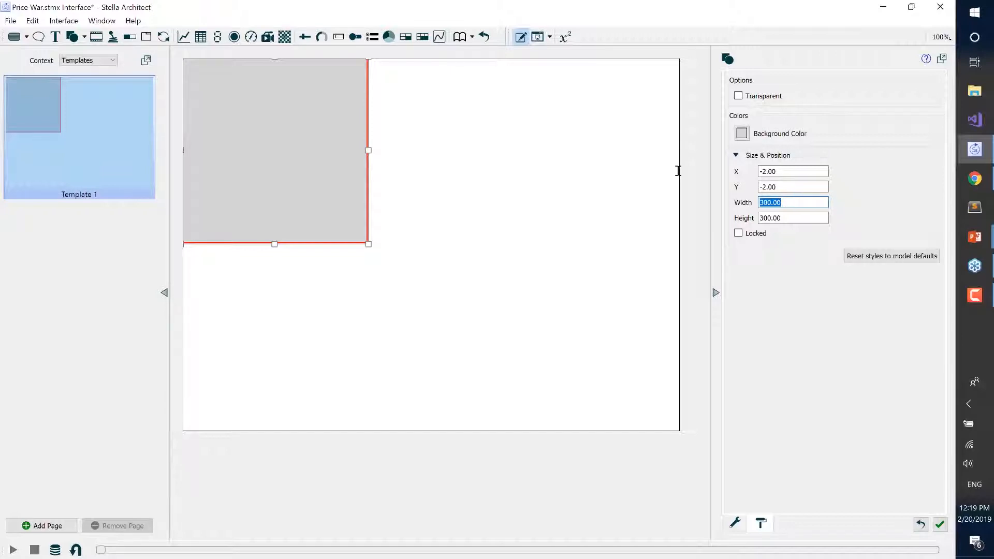
Size the rectangle as a header band with a width of 804 and a height of 62.
type("804")
key("Tab")
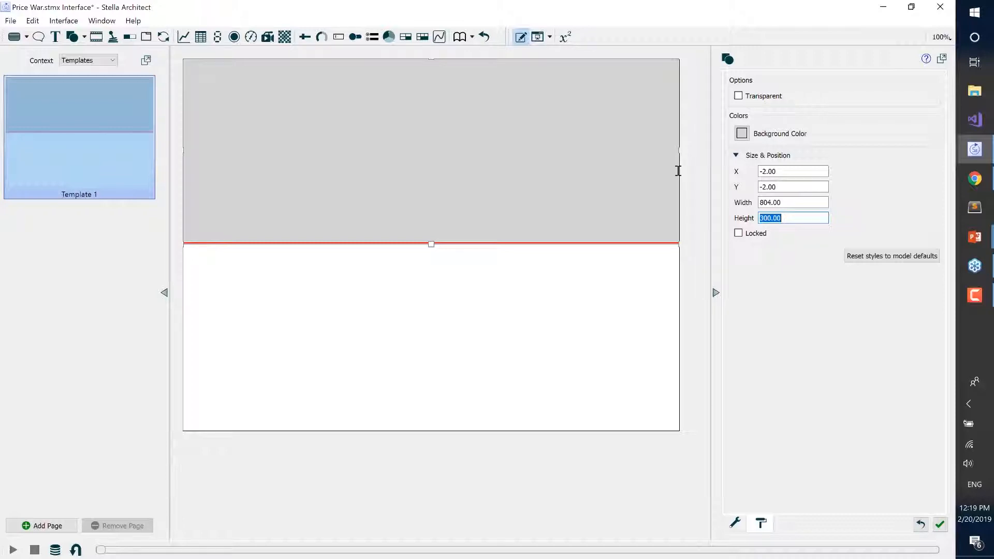
type("62")
key("Tab")
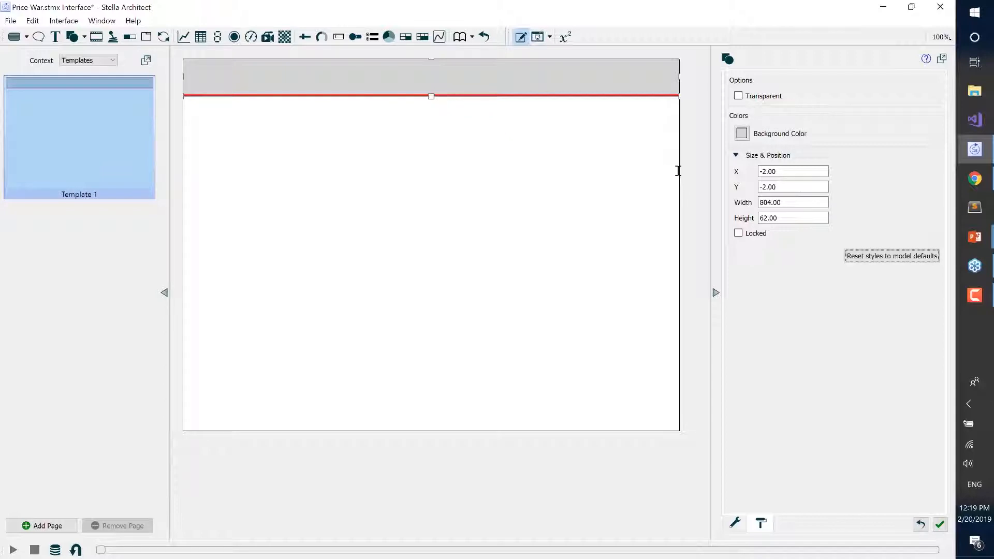
left_click(589, 190)
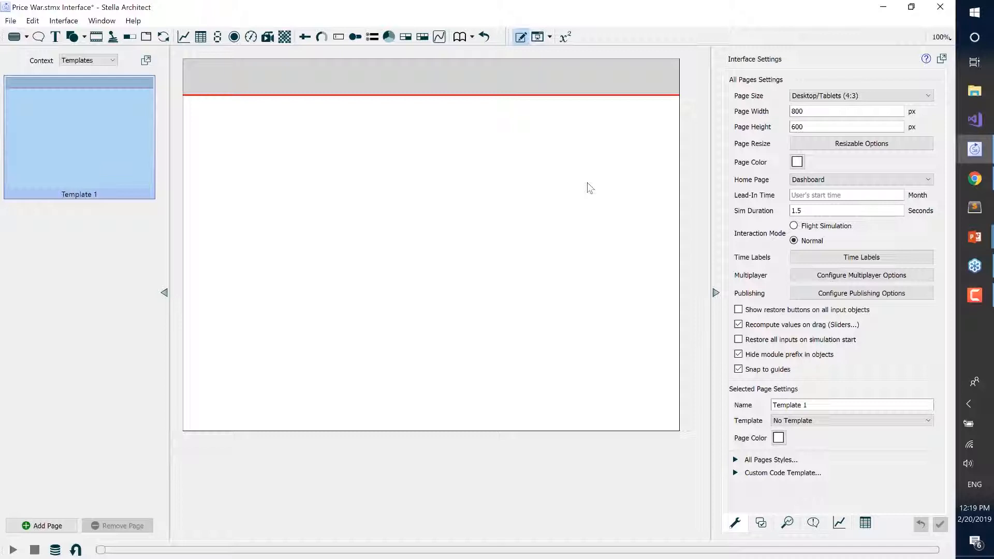
Lock the gray header band so its size and position cannot be changed.
left_click(588, 80)
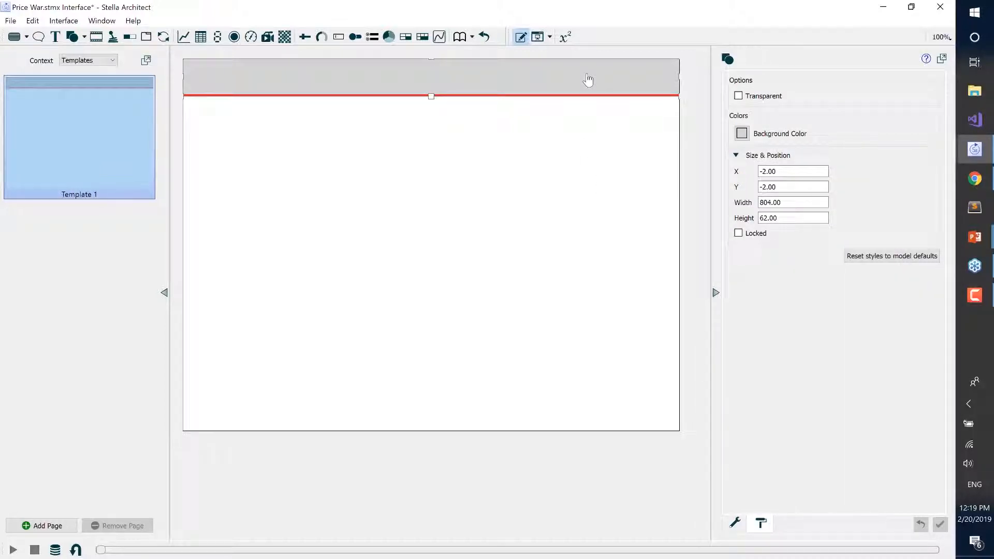
left_click(739, 234)
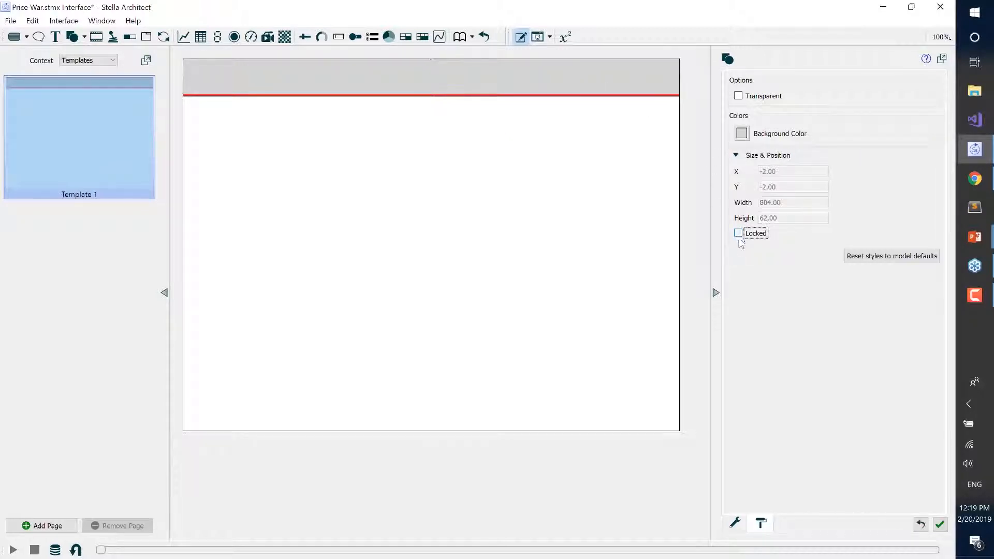
left_click(511, 247)
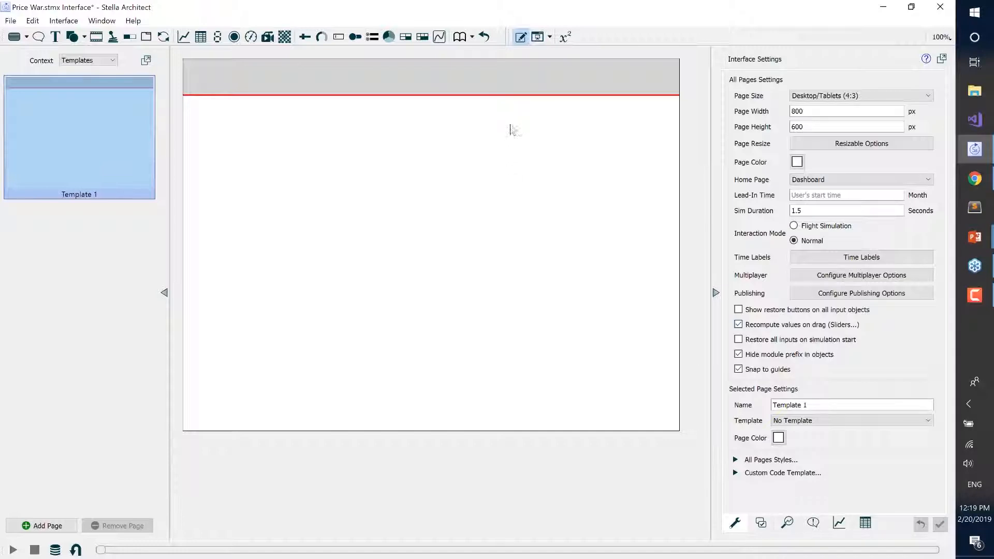
left_click(561, 87)
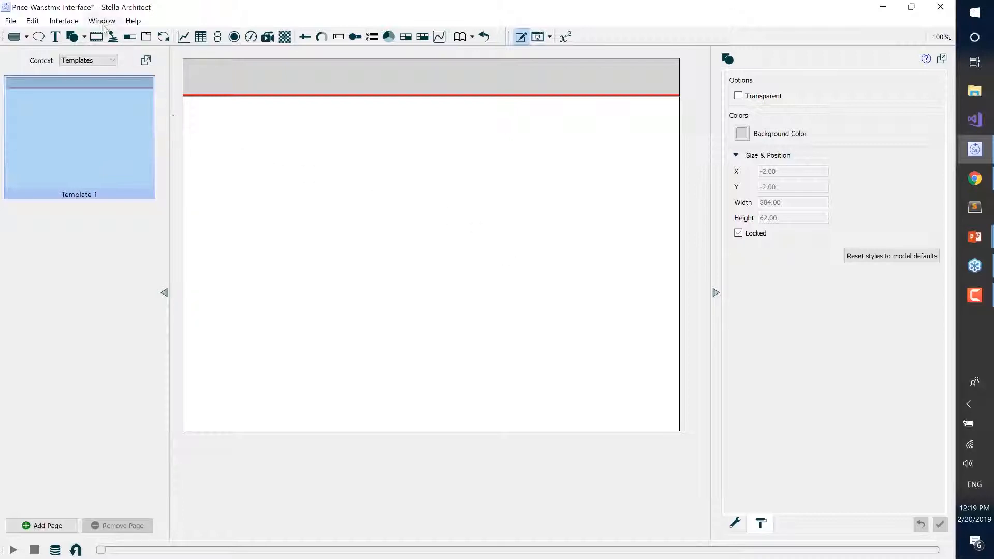
Add a text box reading "Price War" to the template page, in the blank area below the header band.
left_click(56, 38)
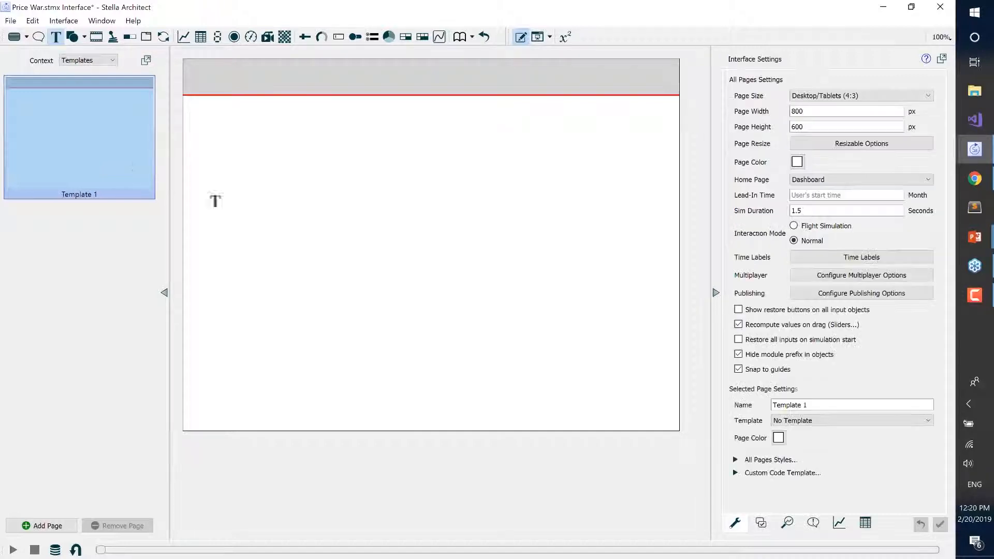
left_click(259, 208)
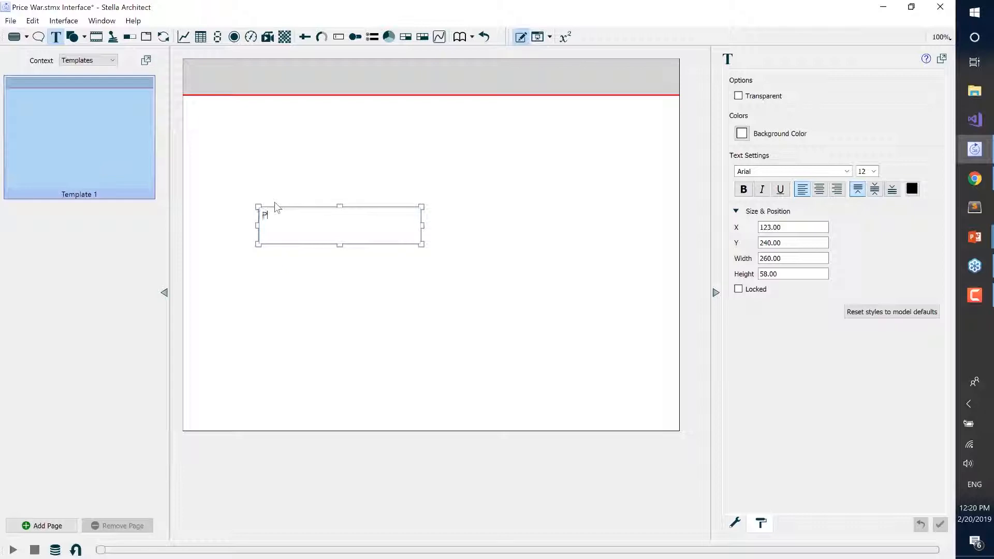
type("Price War")
Set the "Price War" text to font size 36 and color it white.
left_click(874, 172)
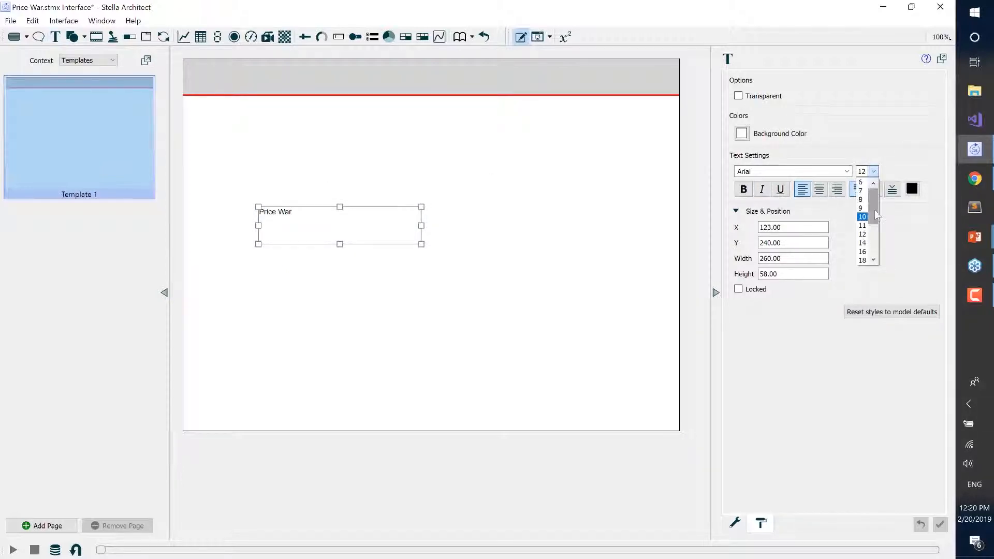
left_click_drag(874, 210, 879, 245)
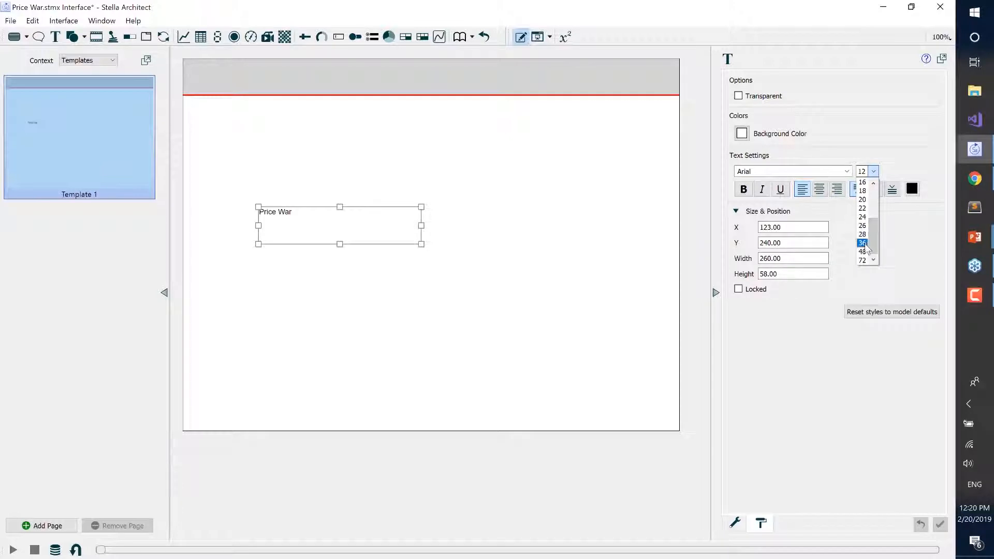
left_click(863, 244)
left_click(912, 190)
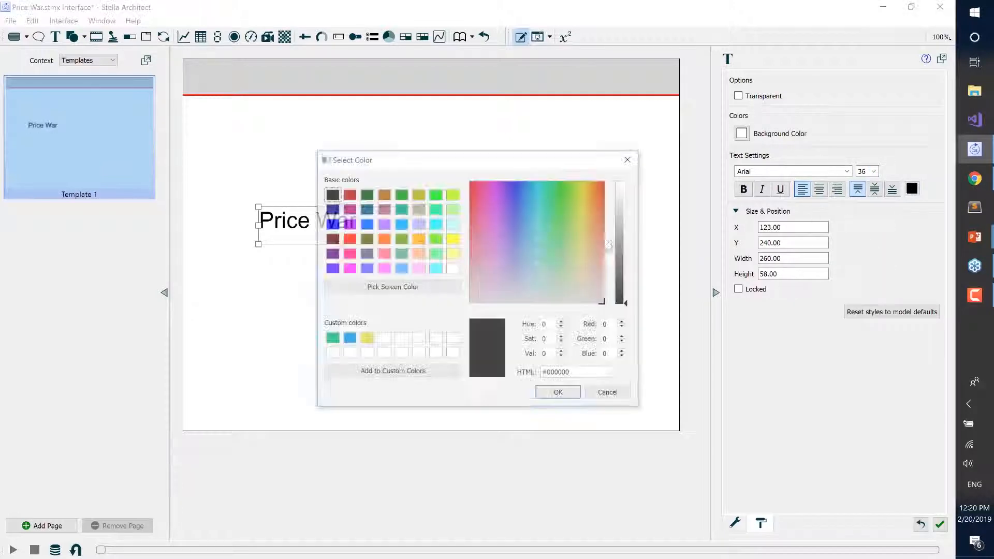
left_click(383, 339)
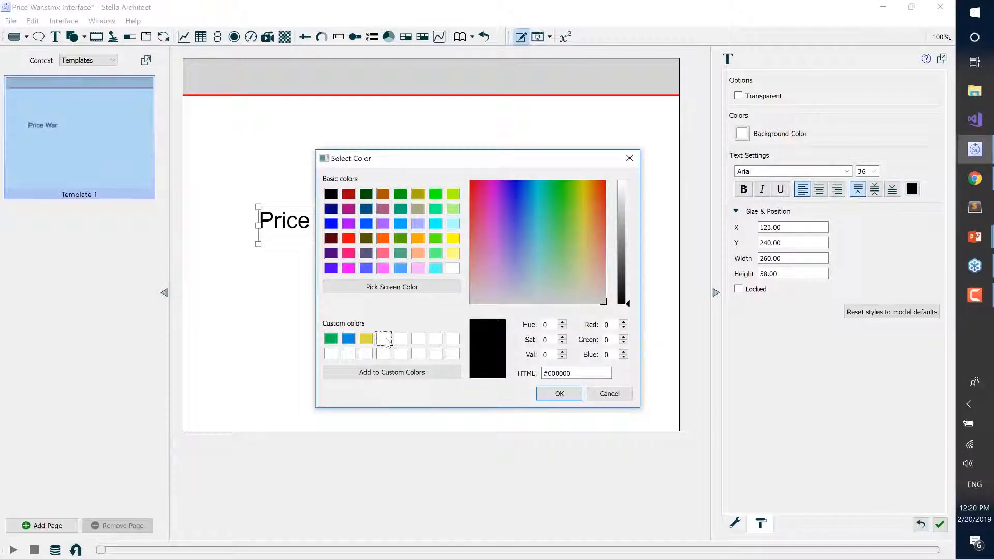
left_click(559, 393)
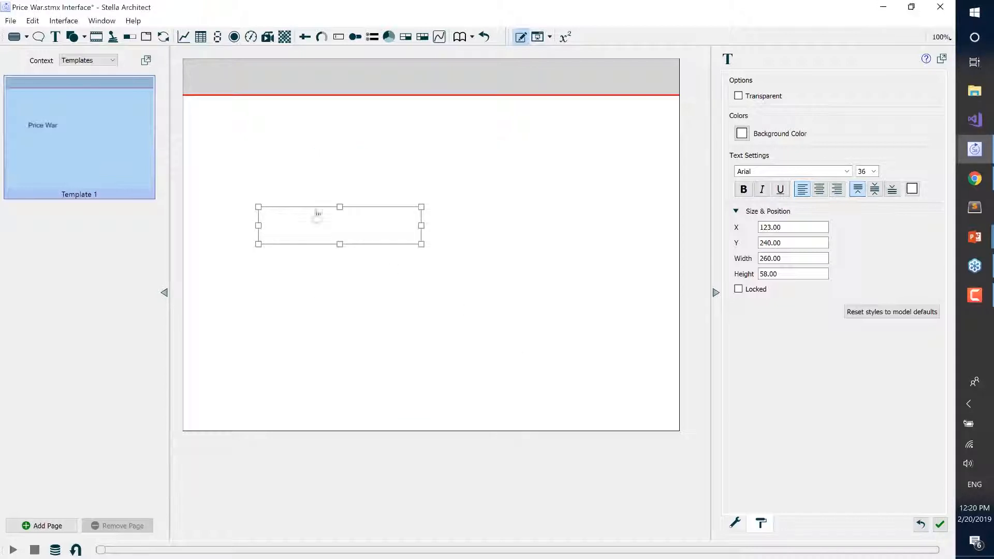
Move the "Price War" text box onto the header band, bring it in front of the band and make its background transparent.
left_click_drag(317, 215, 287, 73)
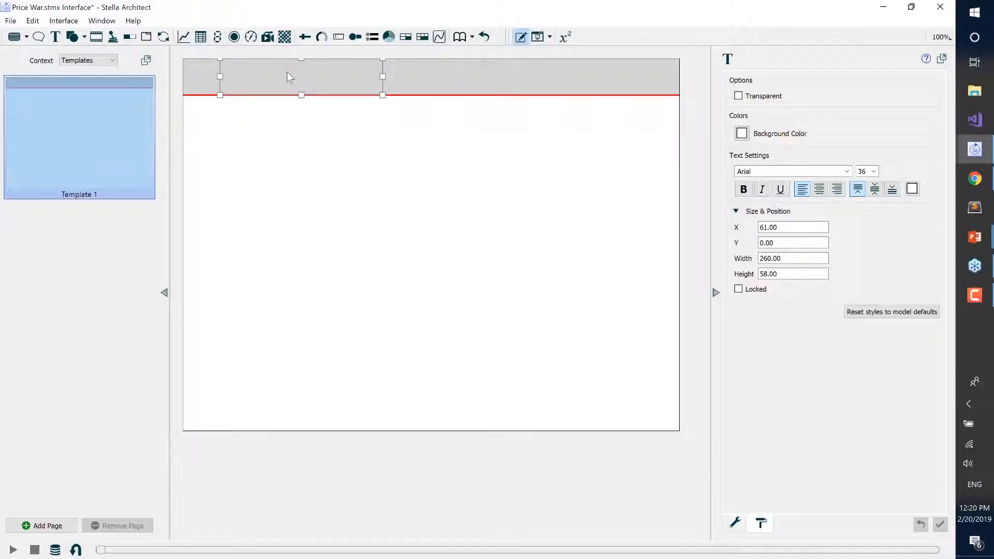
right_click(287, 73)
left_click(328, 146)
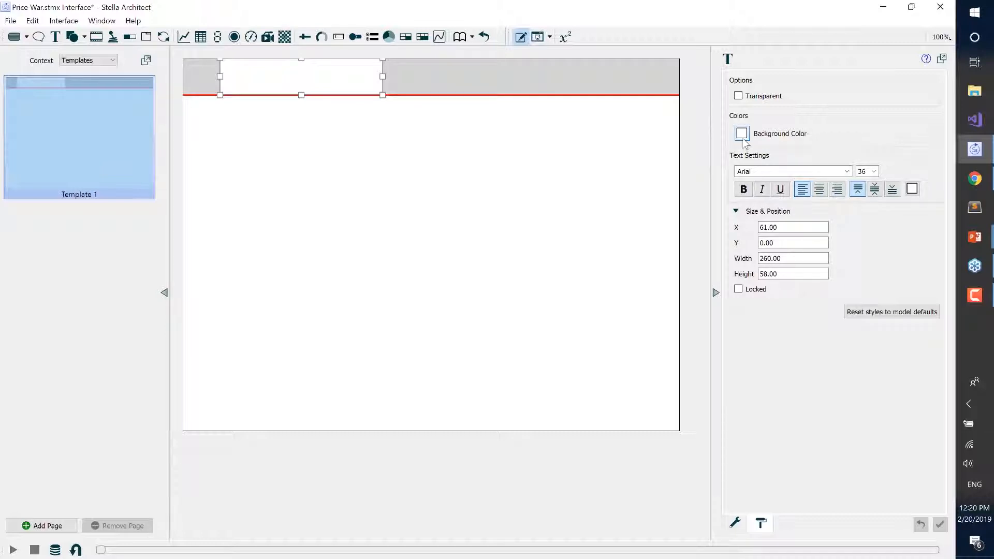
left_click(738, 96)
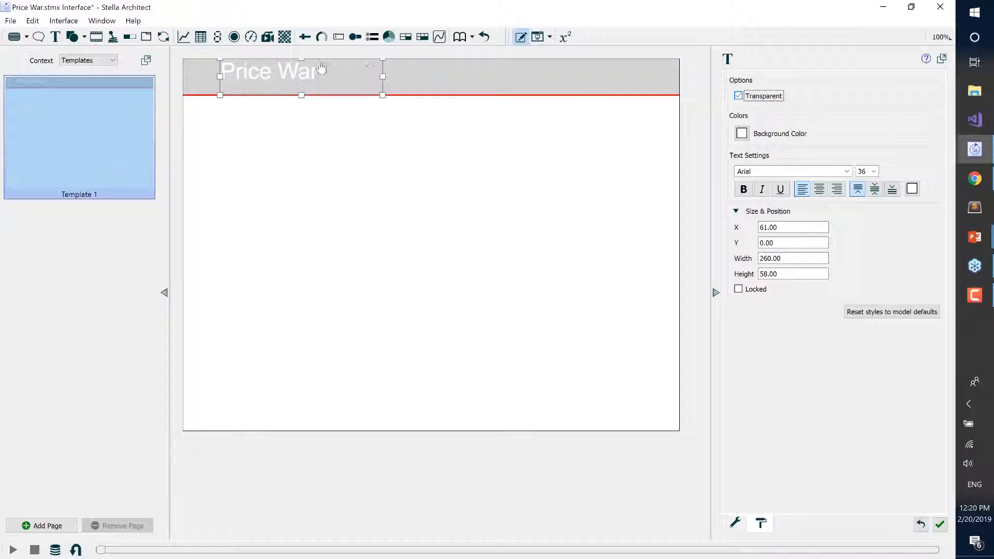
Reduce the "Price War" text box's height to about 49 and nudge it to sit centered vertically in the header band, at about X 59.
left_click_drag(302, 60, 283, 76)
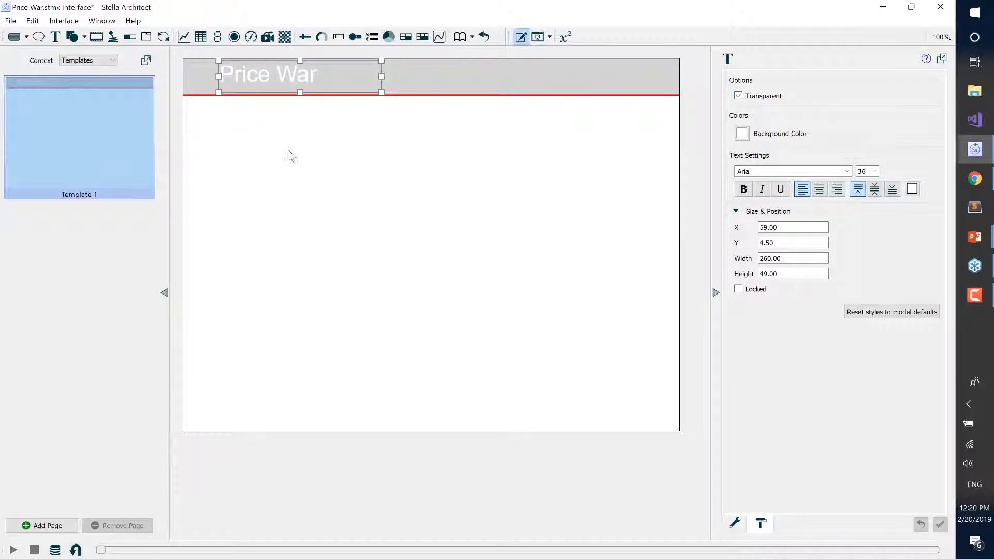
left_click(292, 150)
left_click(284, 79)
left_click_drag(284, 78, 285, 76)
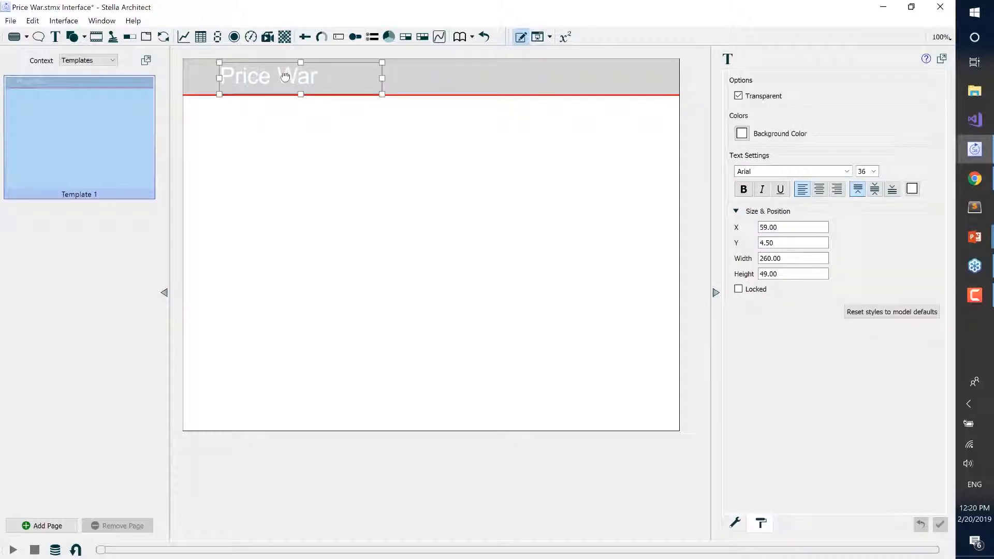
left_click(299, 176)
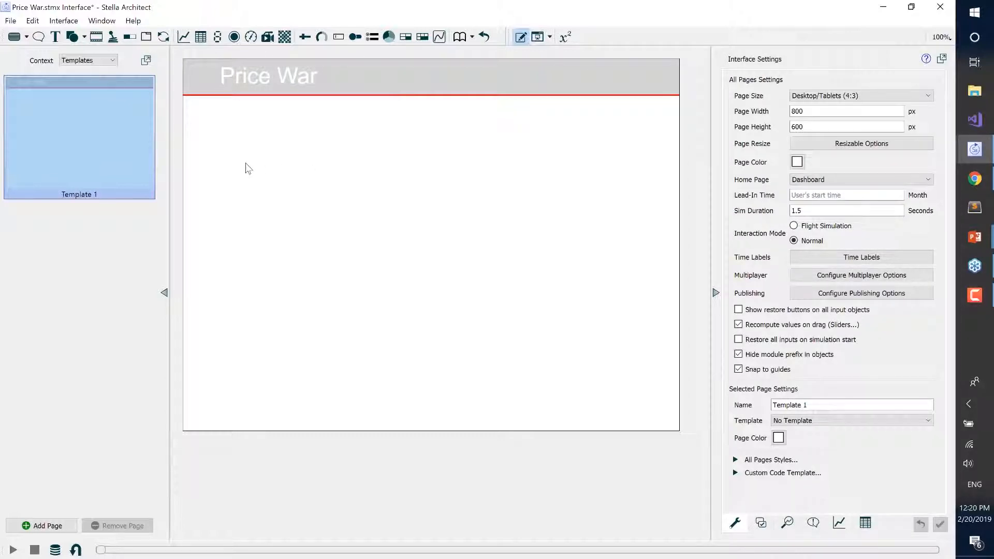
Place a tab bar in the middle of the template page and add two links to it.
left_click(146, 39)
left_click(362, 258)
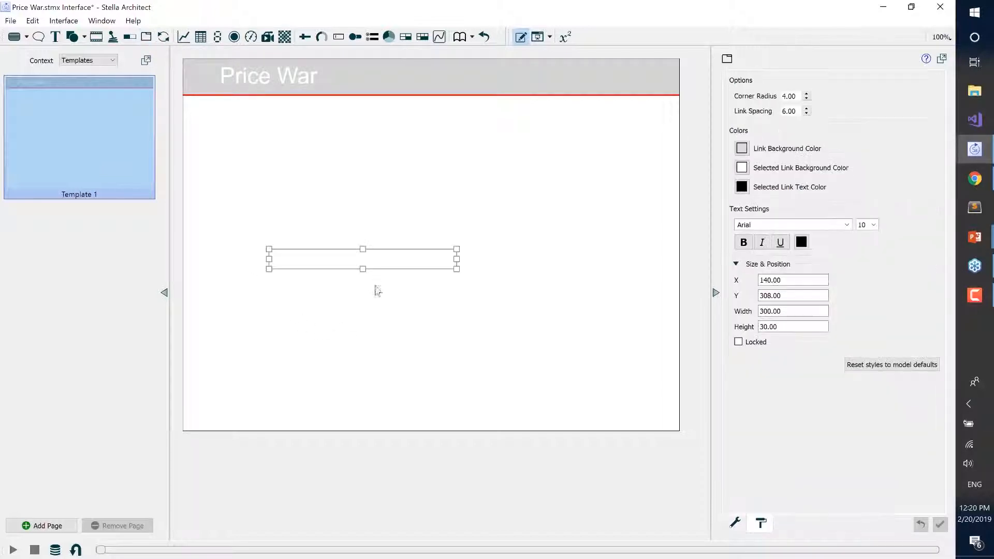
left_click(735, 524)
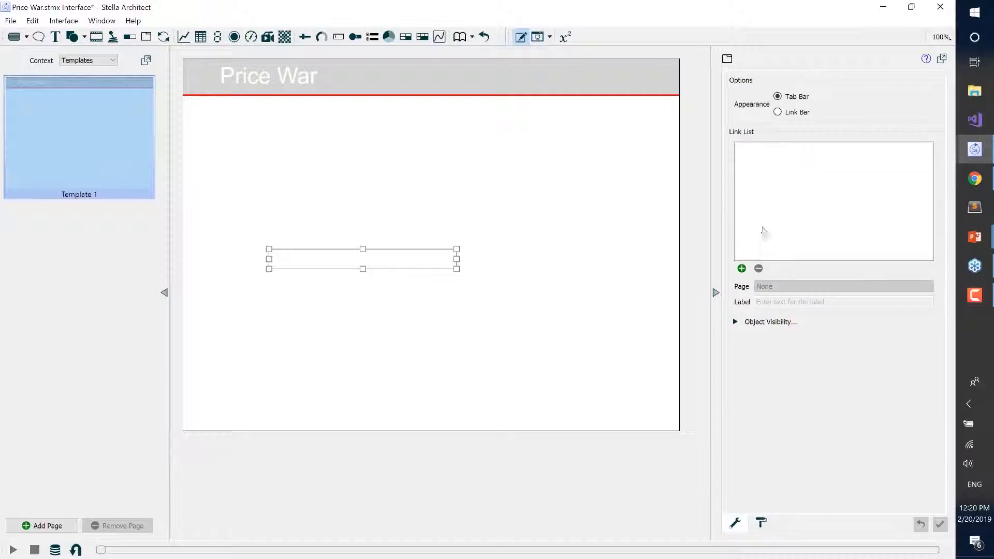
left_click(742, 268)
left_click(741, 268)
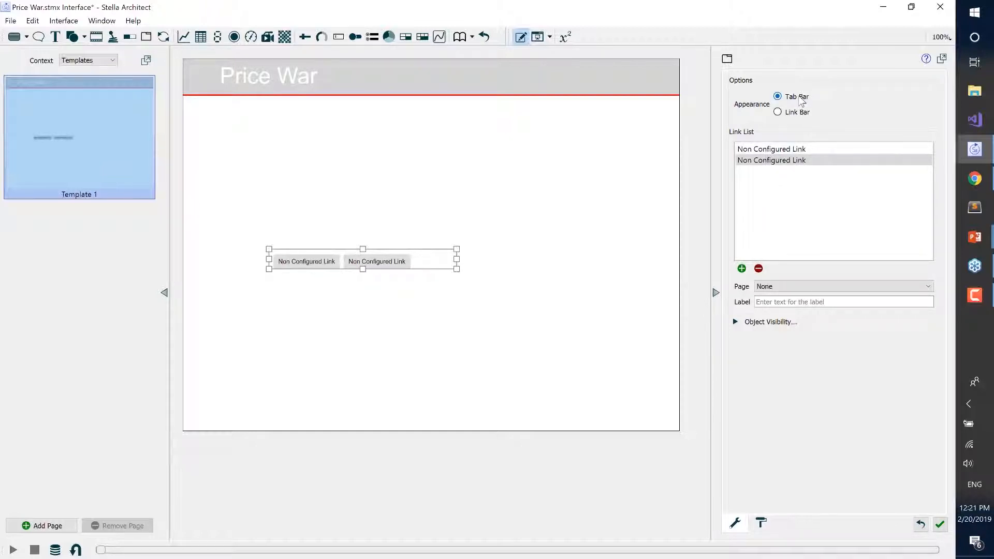
Point the tab bar's first link to the Dashboard page and its second link to the Company Info page.
left_click(794, 150)
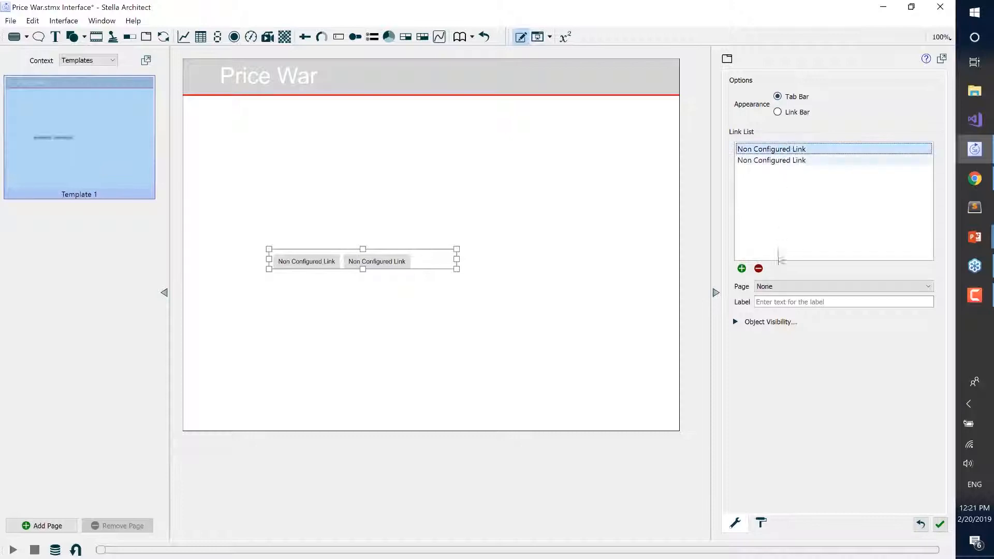
left_click(778, 288)
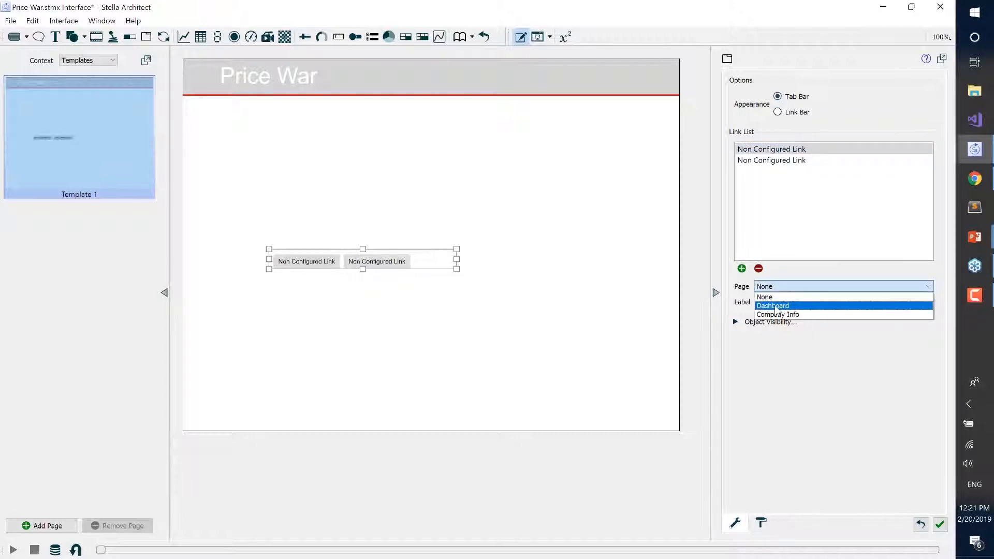
left_click(775, 305)
left_click(775, 305)
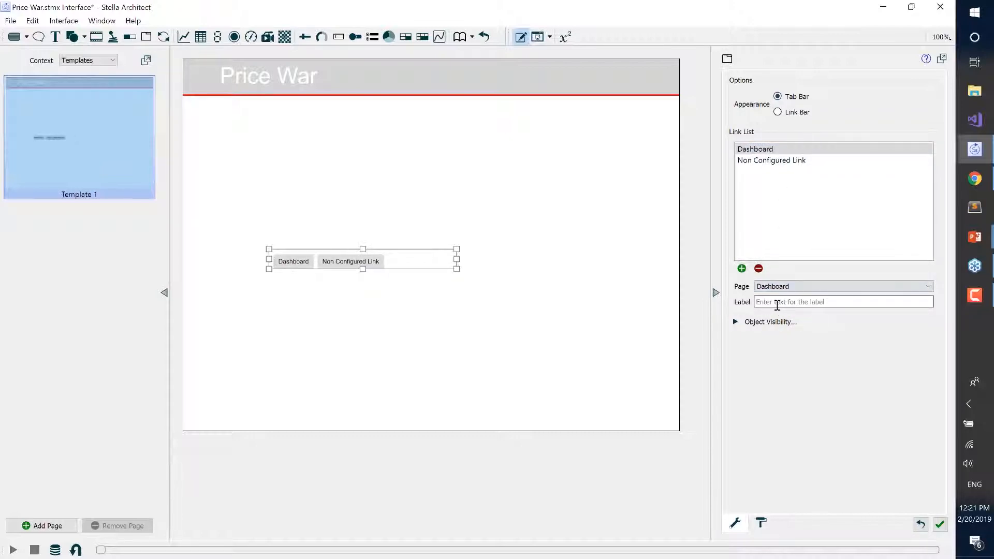
left_click(781, 160)
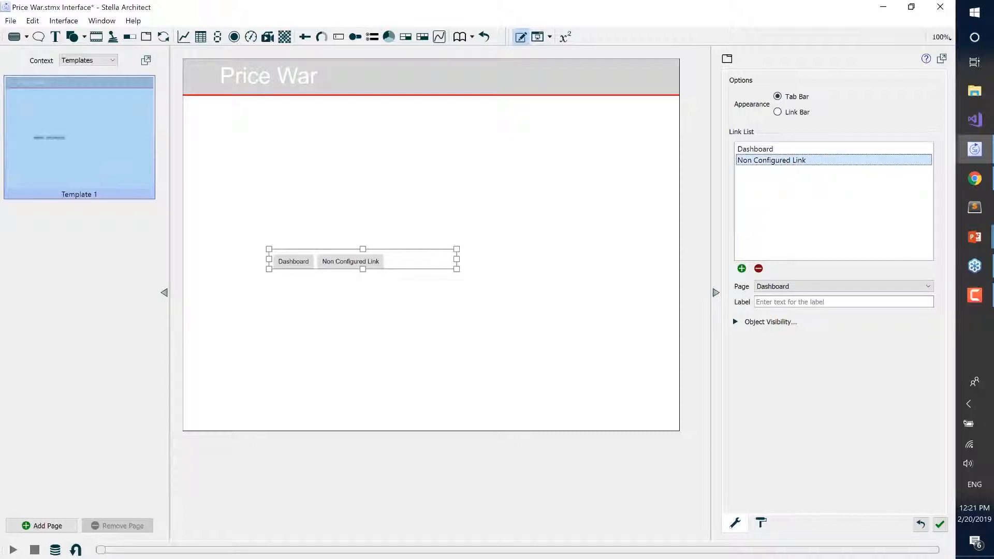
left_click(778, 286)
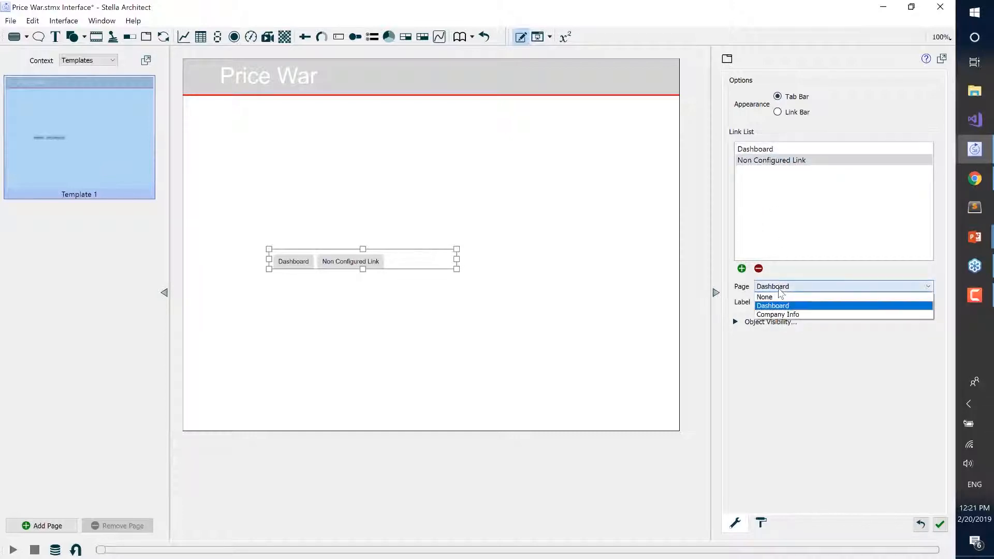
left_click(782, 313)
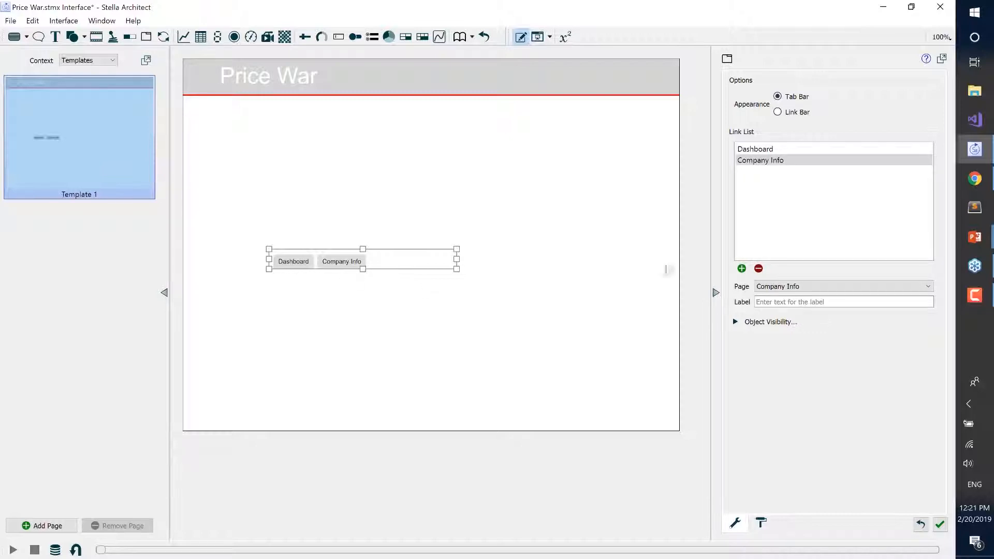
left_click(778, 303)
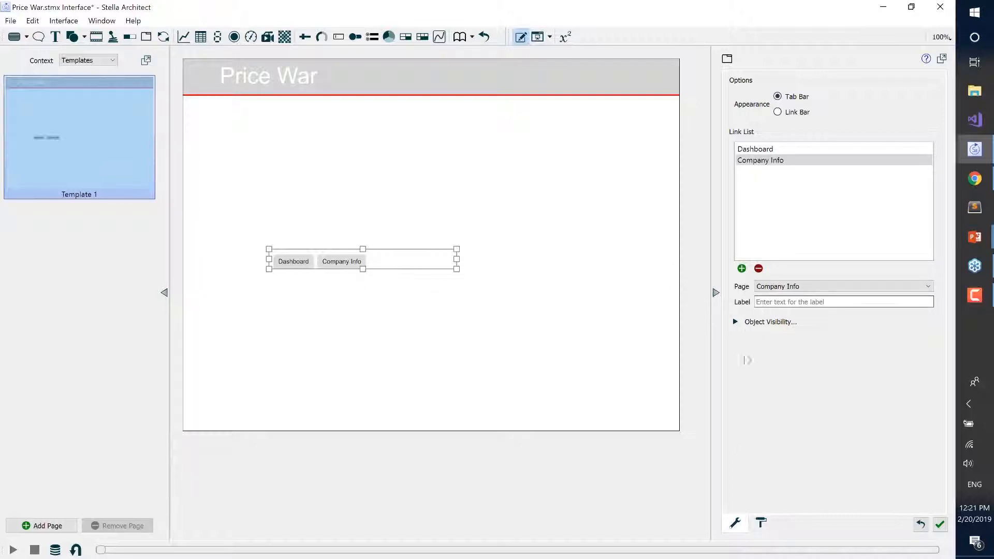
Set the tab bar's font size to 14 and its link background color to red, #dd0003.
left_click(761, 524)
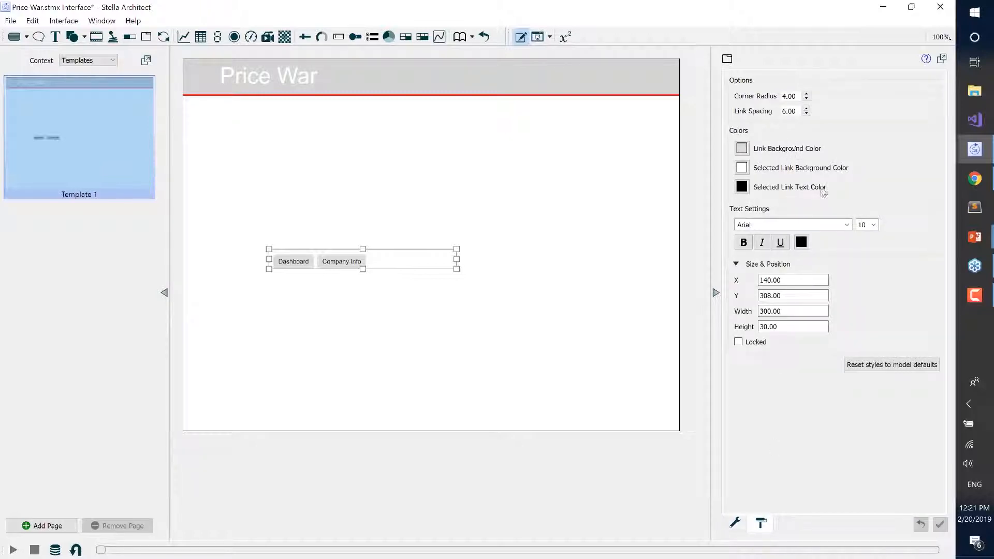
left_click(873, 225)
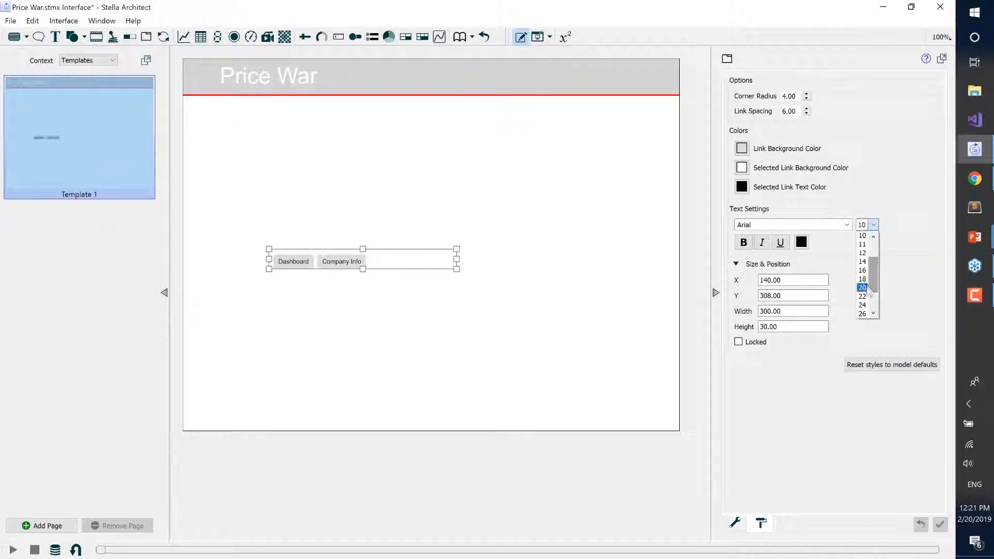
left_click(863, 262)
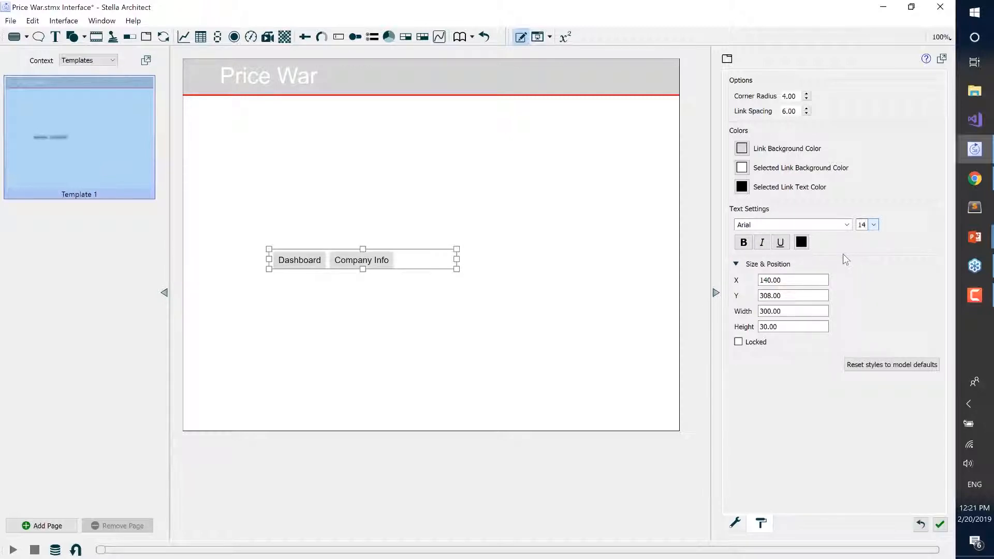
left_click(743, 149)
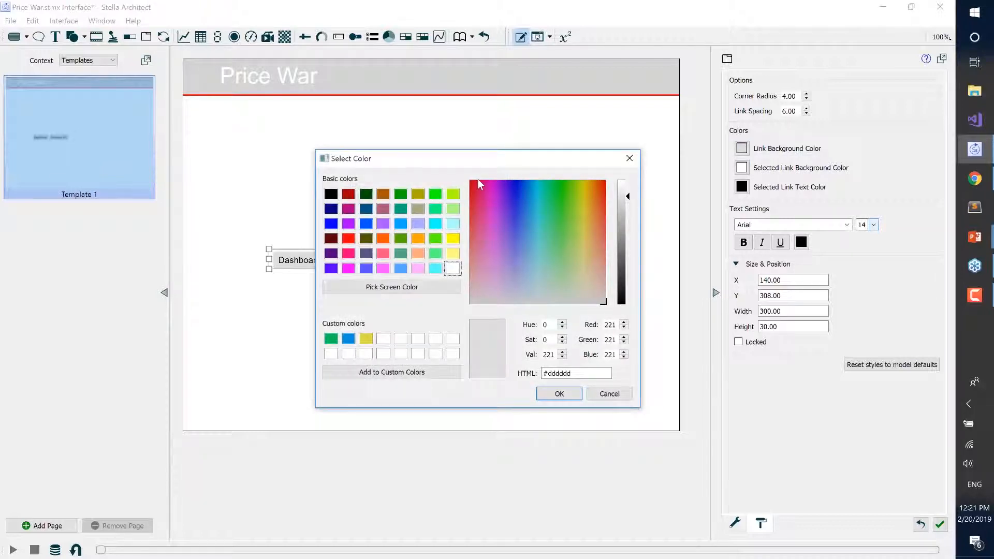
left_click(472, 181)
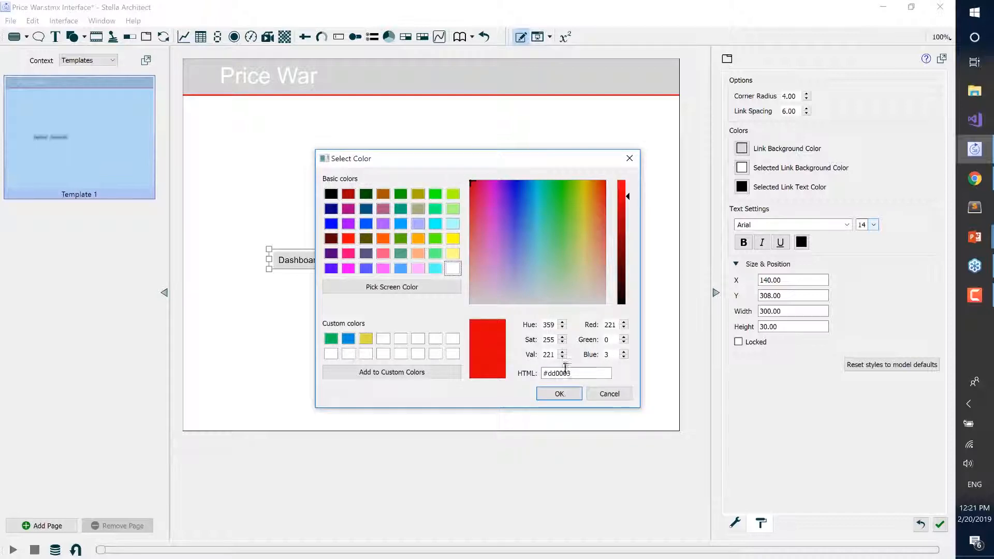
left_click(559, 394)
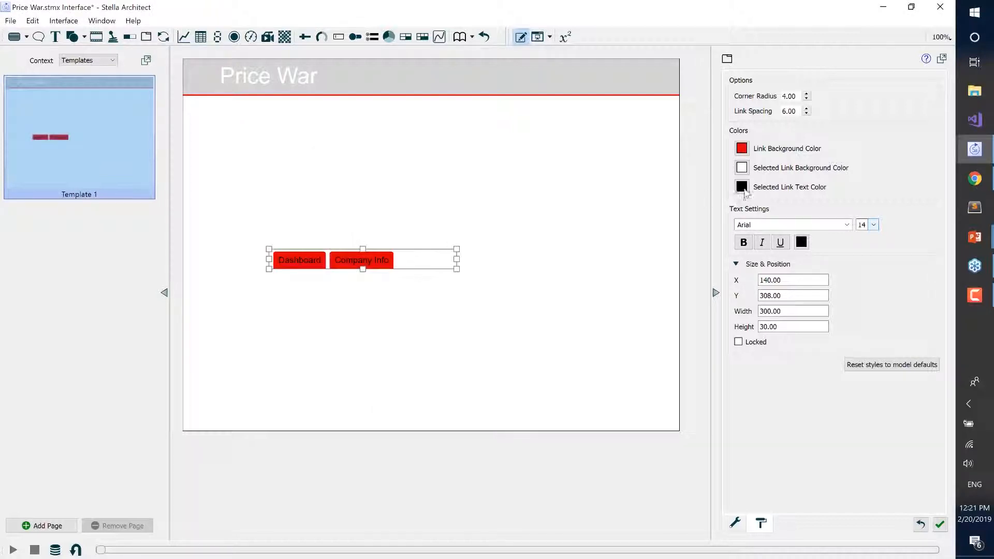
Set the tab bar's selected link text color to bright red and its regular link text color to white.
left_click(742, 187)
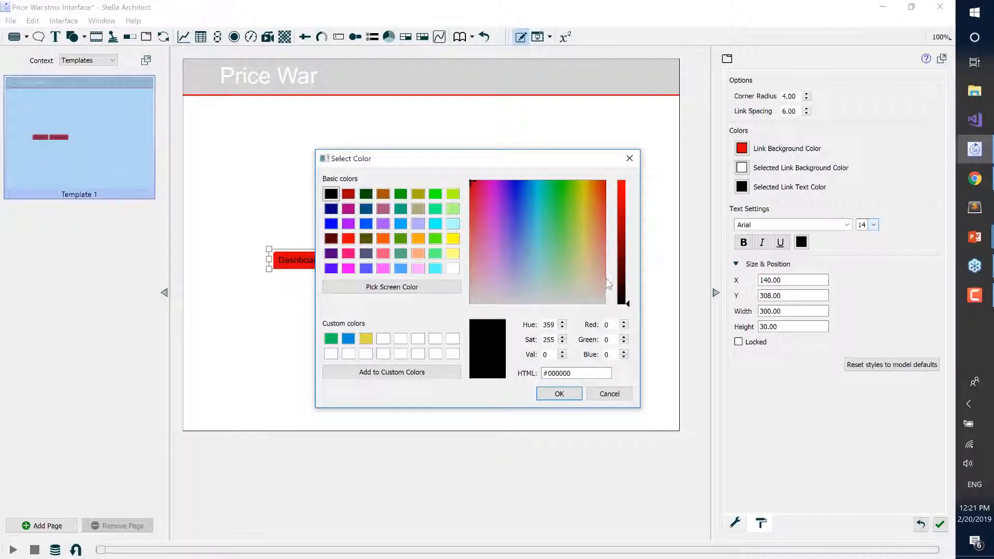
left_click_drag(632, 307, 630, 181)
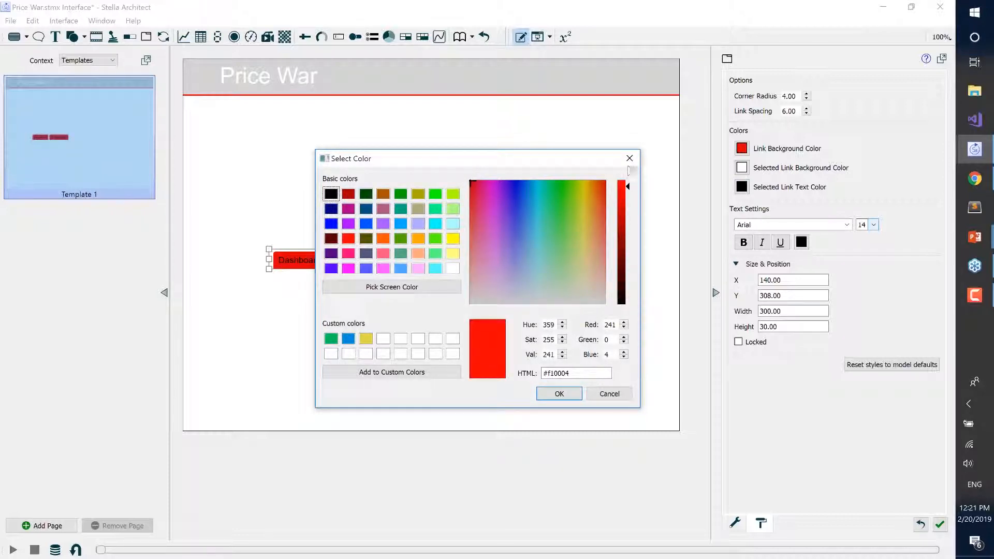
left_click(558, 394)
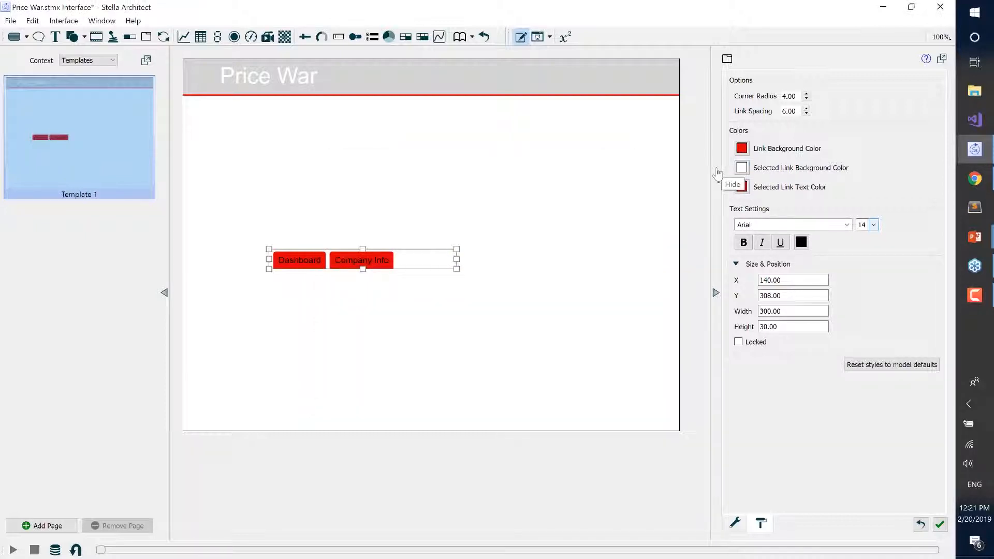
left_click(802, 243)
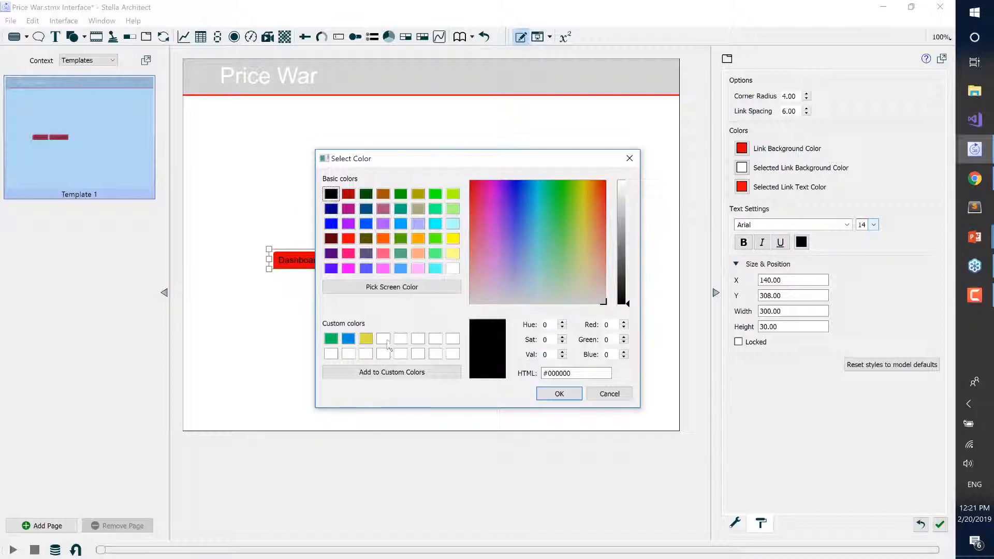
left_click(383, 338)
left_click(554, 396)
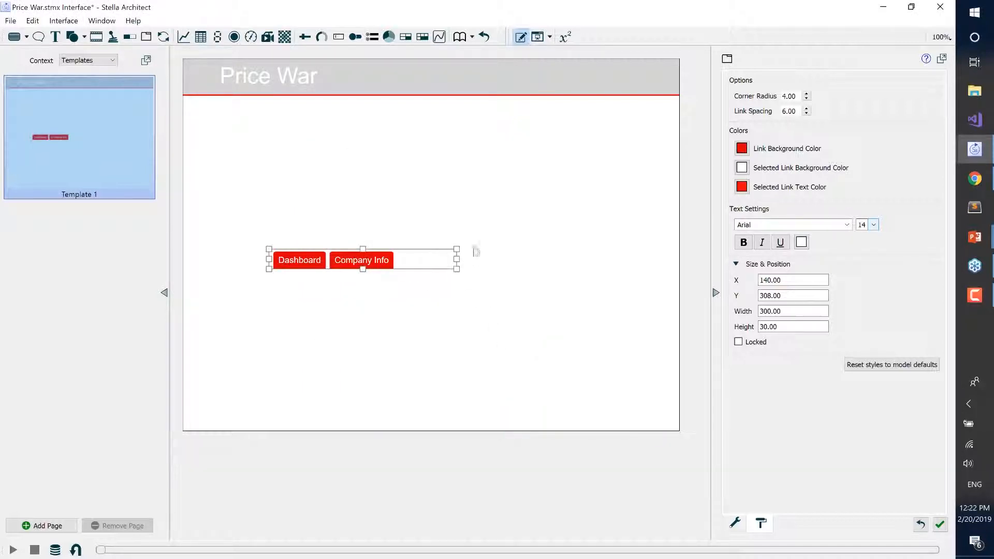
Narrow the tab bar to about 239 wide and move it into the header band's right end, at about X 549, Y 28.
left_click_drag(457, 259, 629, 91)
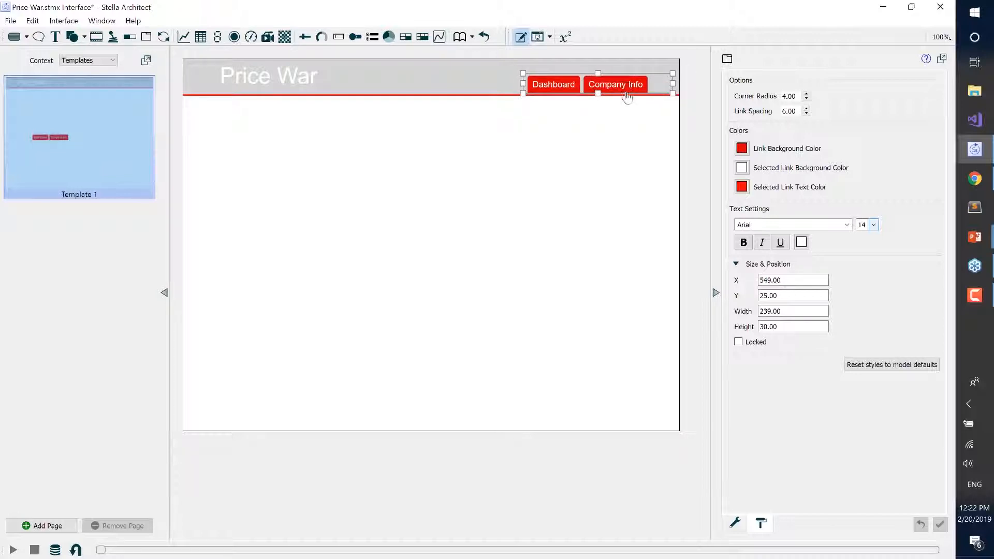
key("Down")
key("Down")
key("Down")
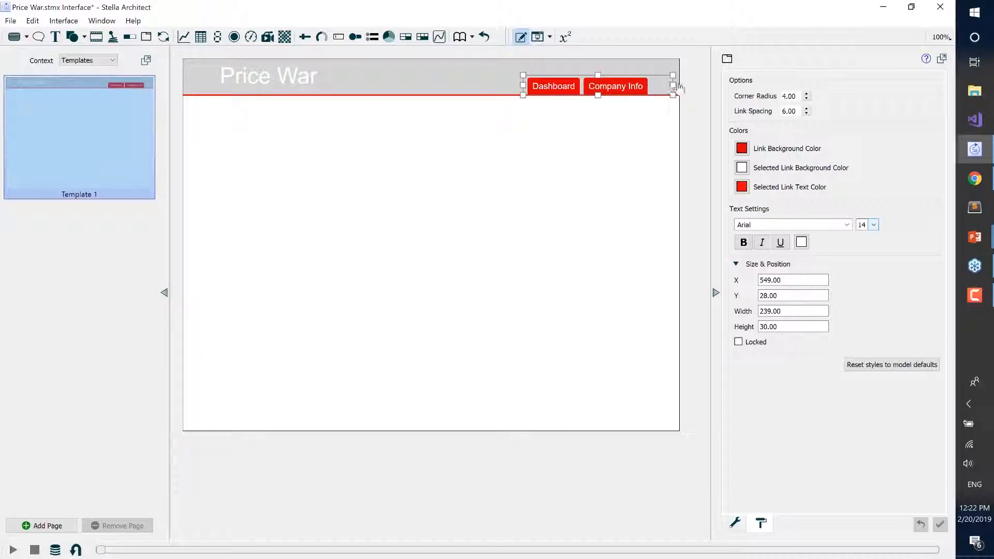
Reduce the tab bar's width to about 216 and nudge it right to X 566 within the header band.
left_click_drag(671, 84, 657, 84)
key("Right")
key("Right")
key("Right")
key("Right")
key("Right")
key("Right")
key("Right")
key("Right")
key("Right")
key("Right")
key("Right")
key("Right")
key("Right")
key("Right")
key("Right")
key("Right")
key("Right")
key("Right")
key("Right")
key("Right")
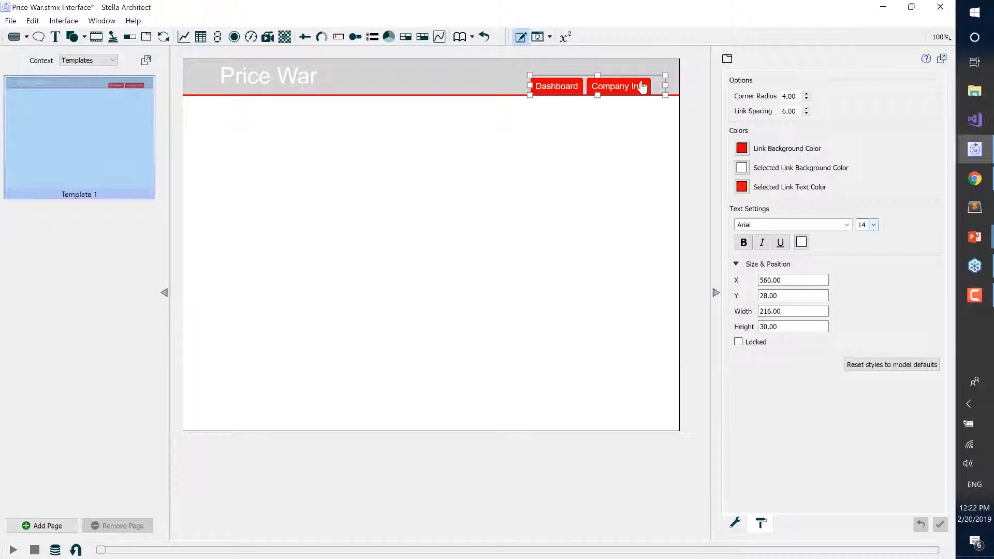
left_click(607, 193)
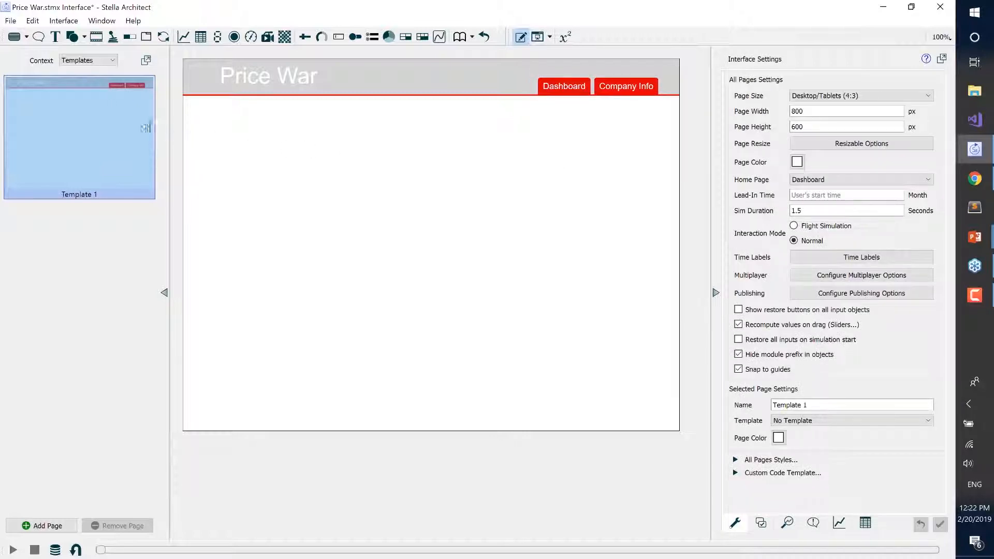
Return to the Interface context, assign Template 1 to the Dashboard page, and apply that template to the entire interface.
left_click(83, 62)
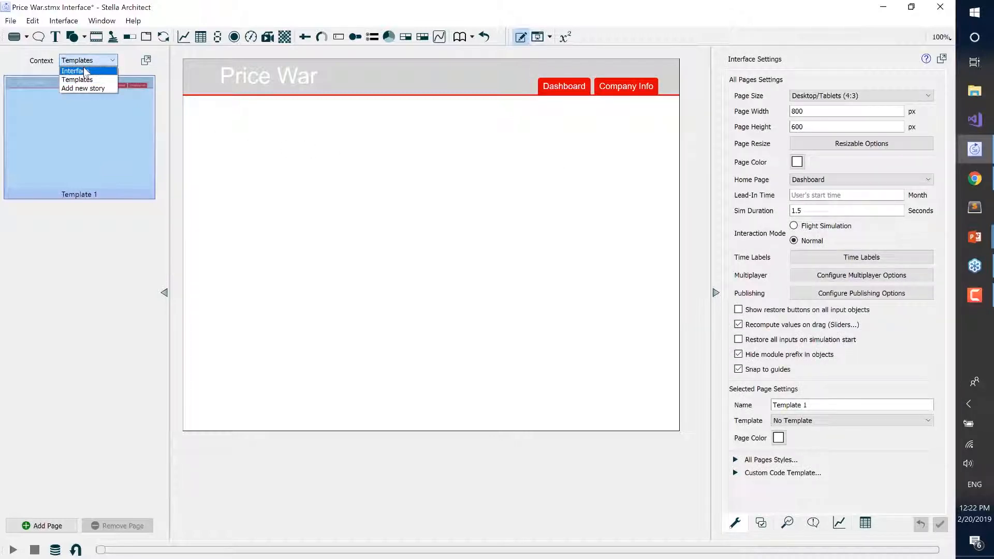
left_click(86, 72)
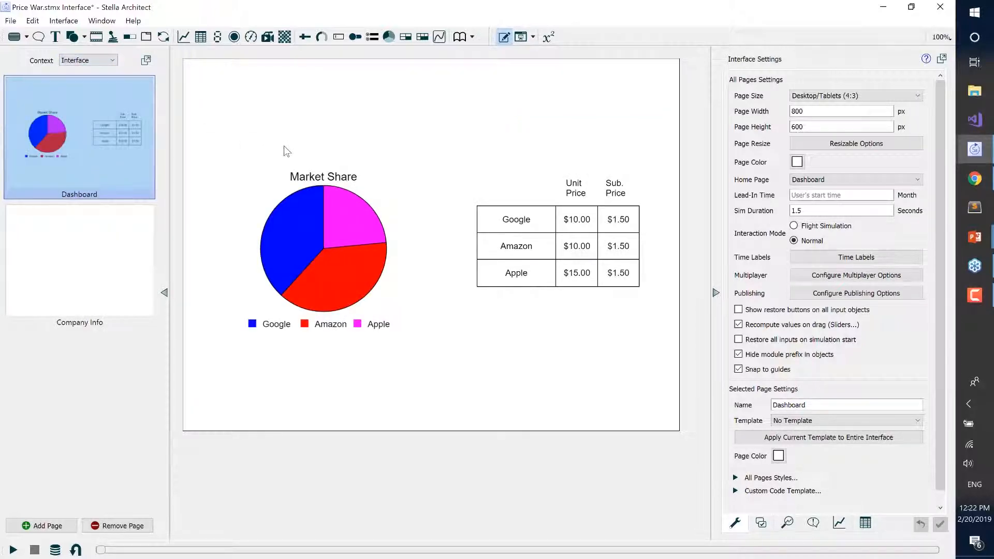
left_click(789, 422)
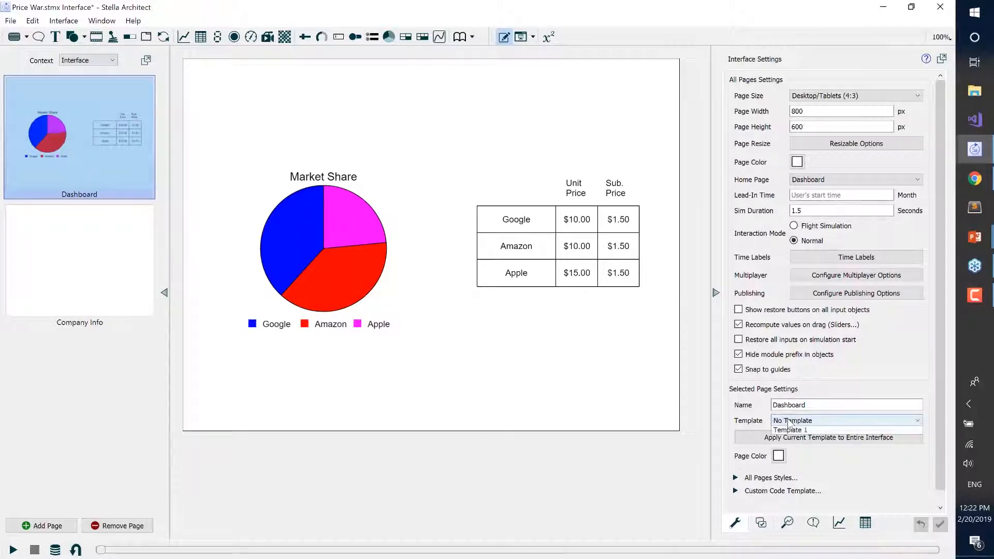
left_click(792, 438)
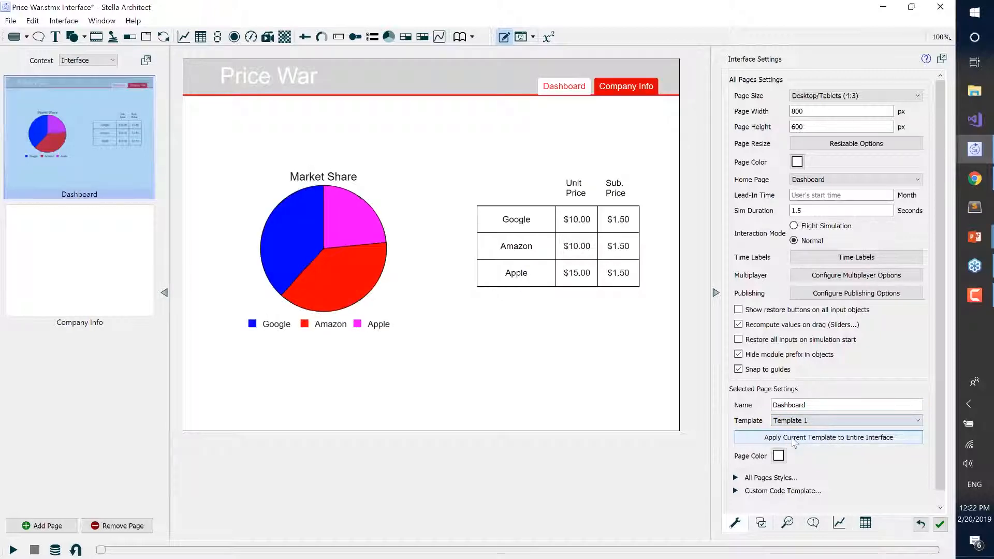
left_click(794, 438)
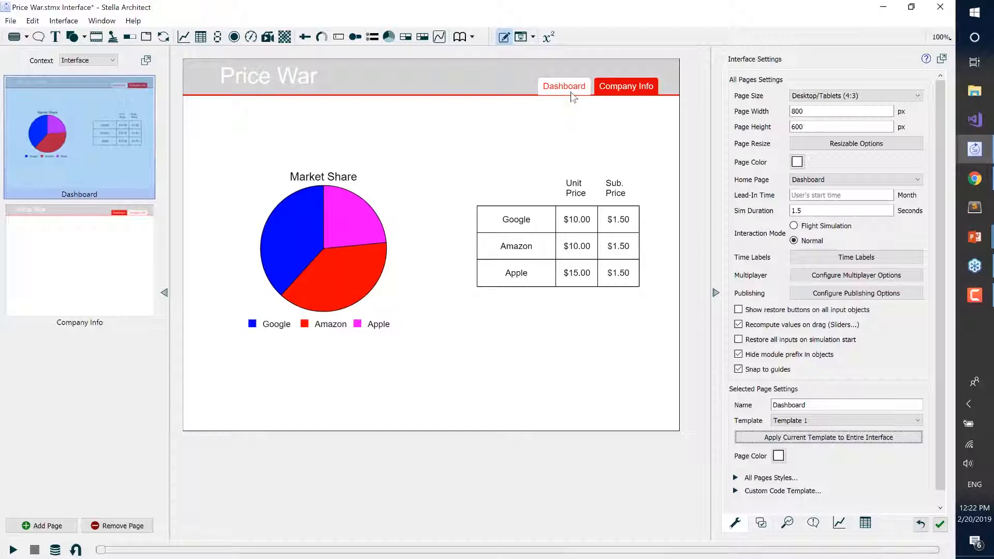
In the Templates context, nudge the header's tab bar up to Y 27, and return to the Interface context.
left_click(110, 61)
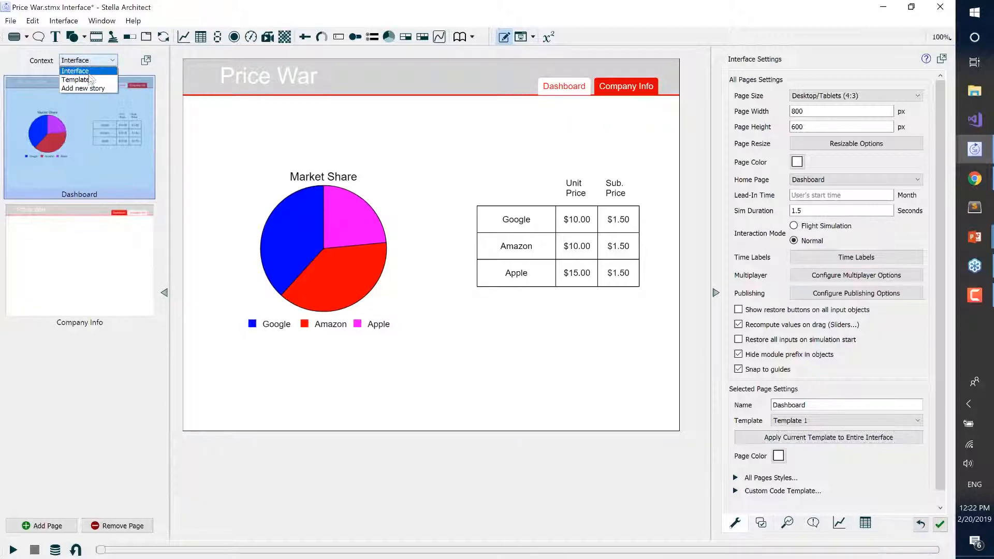
left_click(90, 80)
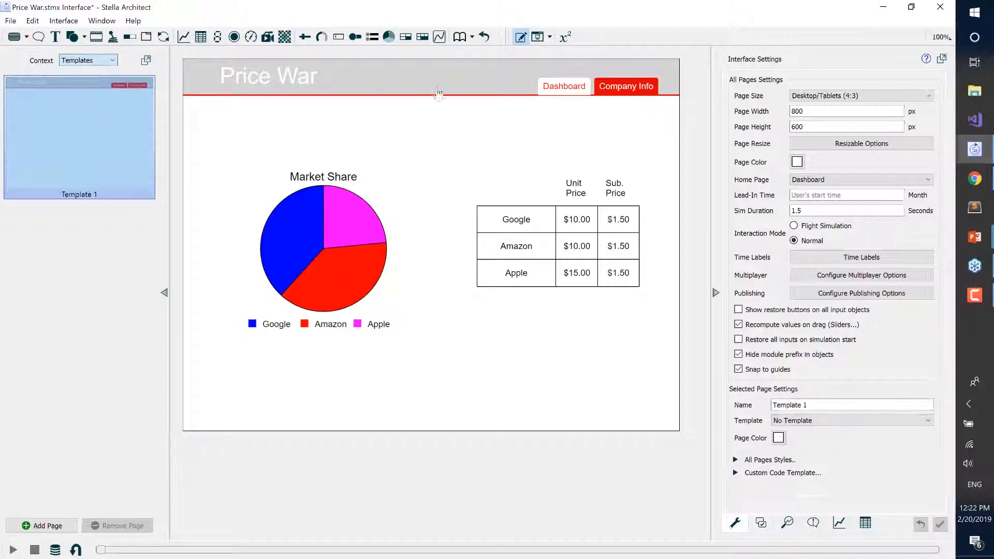
left_click(562, 89)
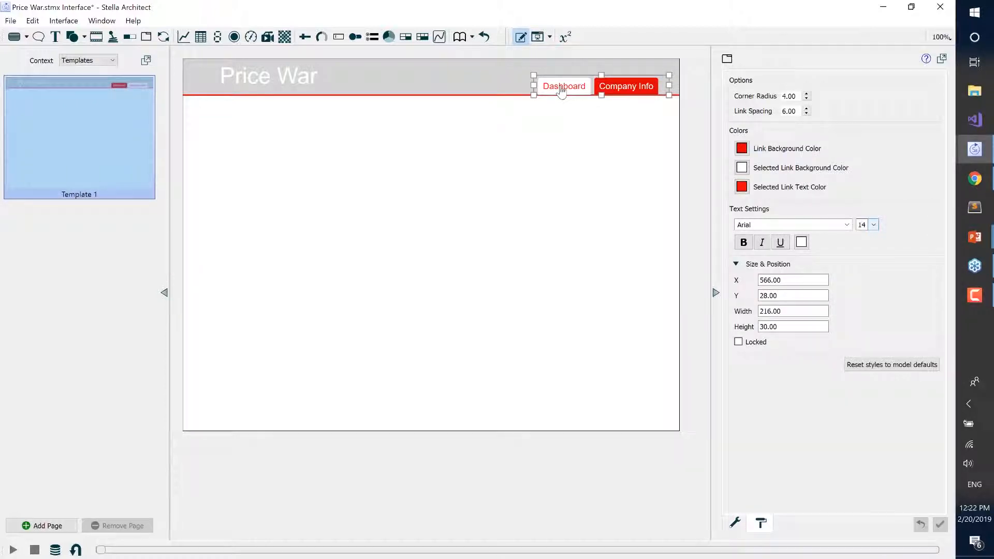
key("Up")
key("Up")
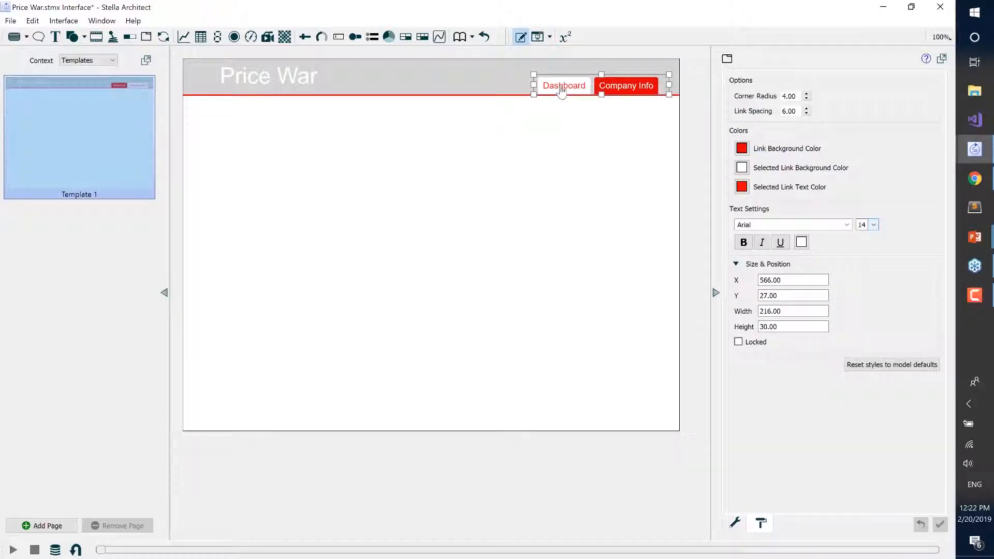
left_click(566, 152)
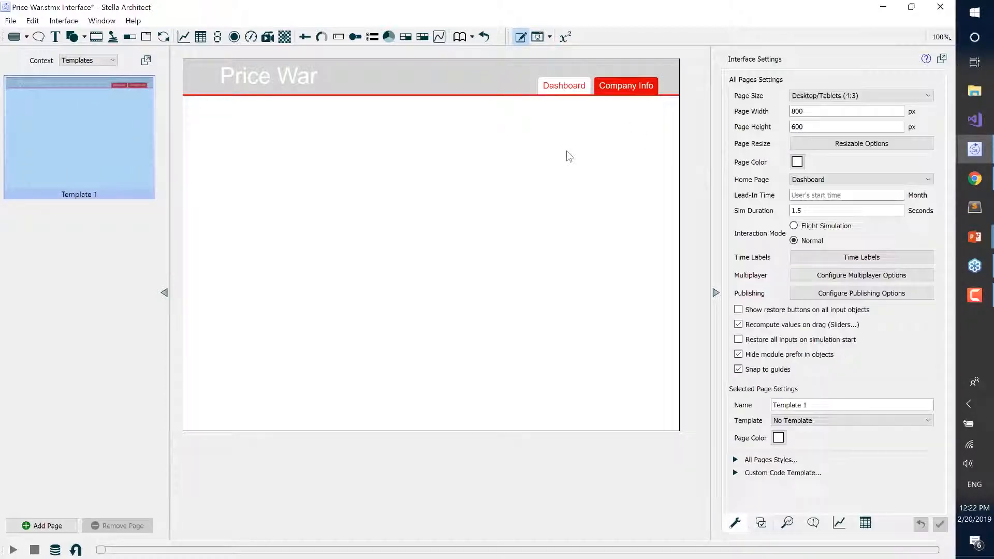
left_click(86, 60)
left_click(84, 69)
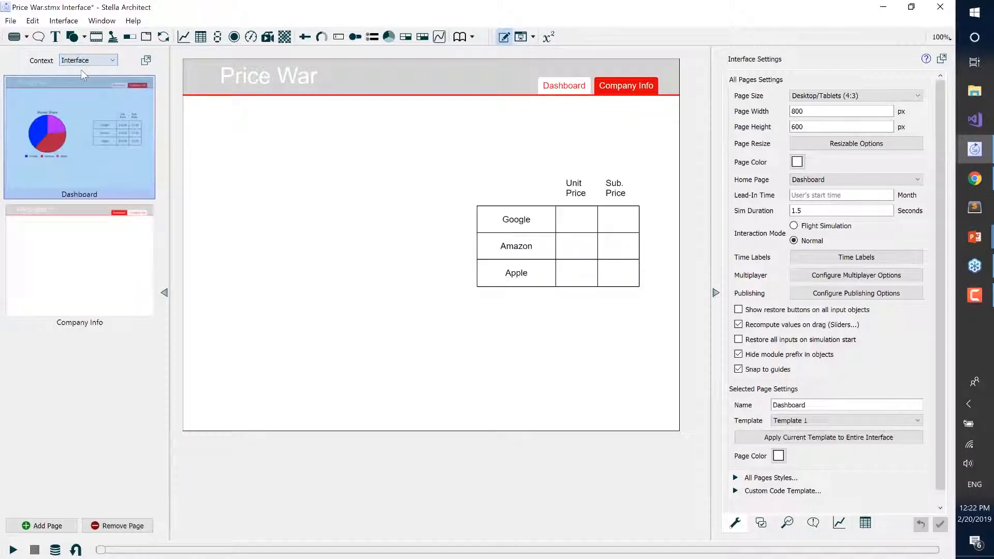